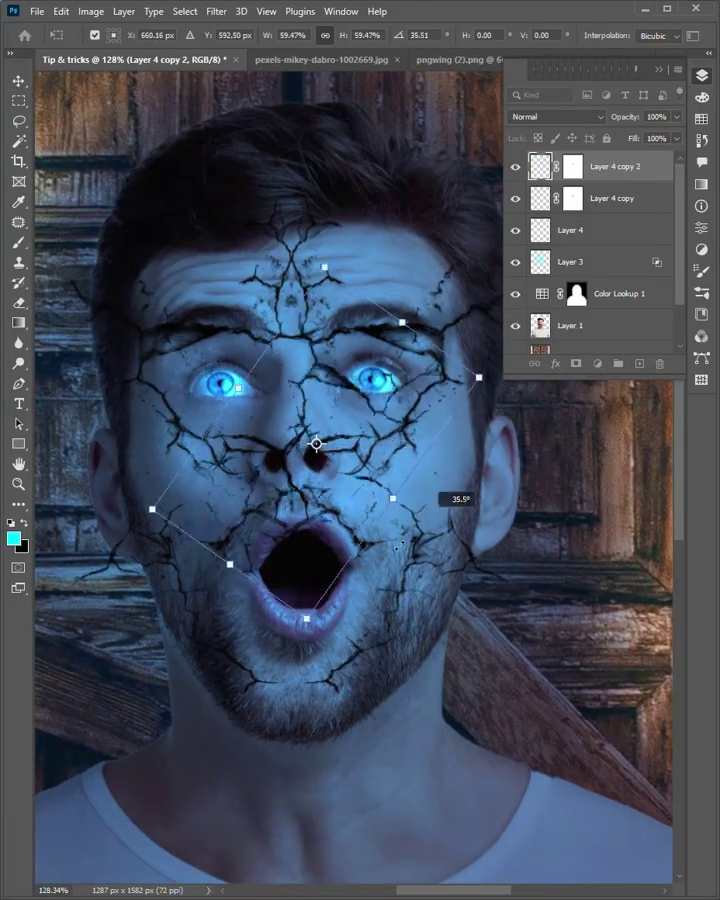
Step: Rotate Layer 4 copy 2 to 106.76°, shift it up-left over the face and commit
left_click_drag(387, 474, 308, 397)
scroll(290, 384, "up", 3)
key("Return")
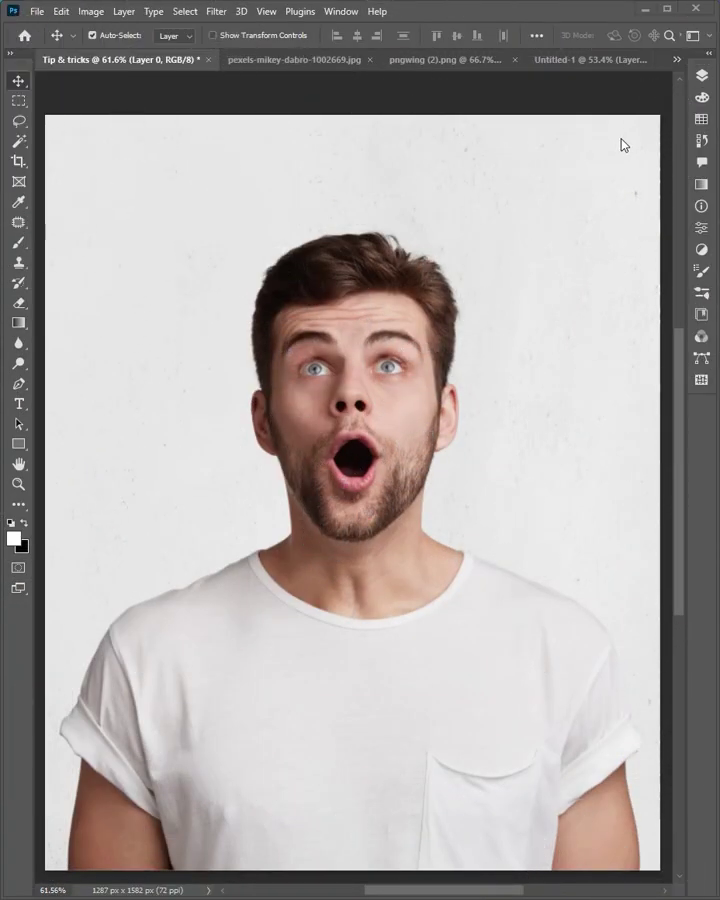
Step: Use Select > Subject on the man and copy him onto a new Layer 1 with Ctrl+J
left_click(703, 76)
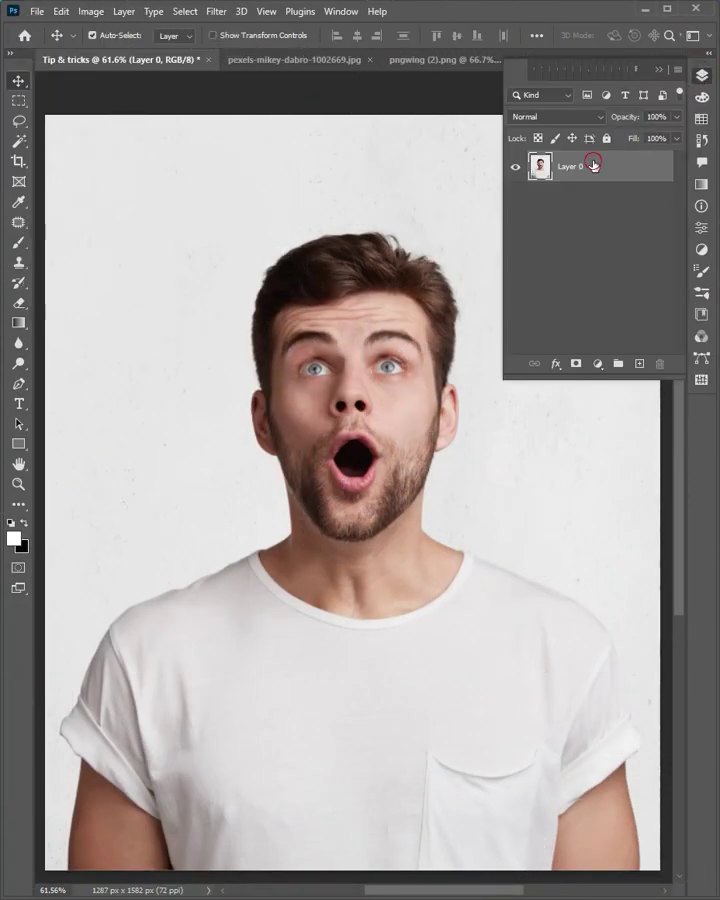
left_click(187, 14)
left_click(228, 194)
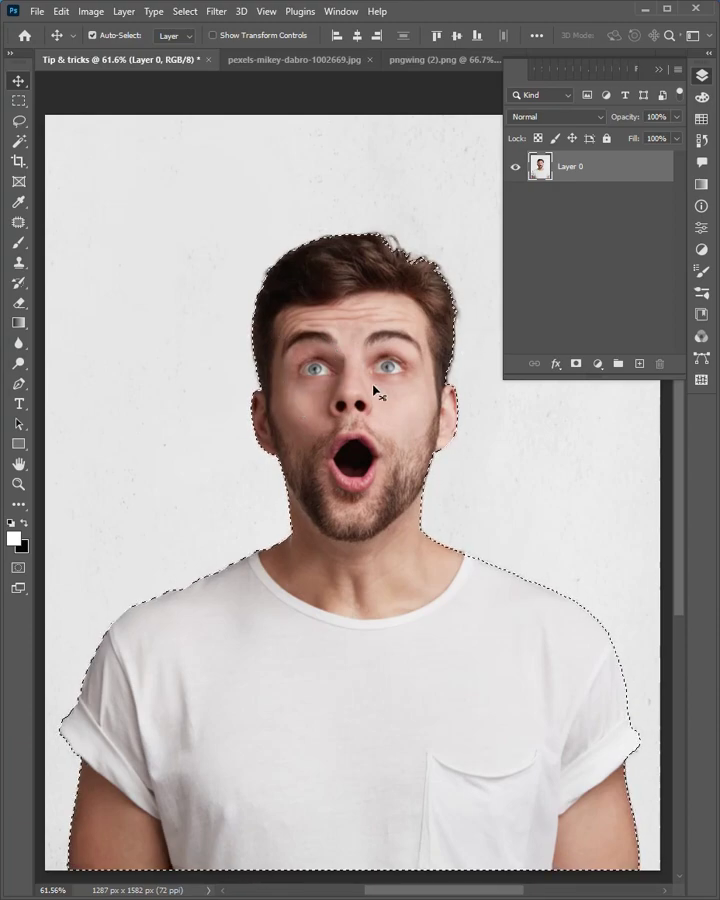
key("ctrl+j")
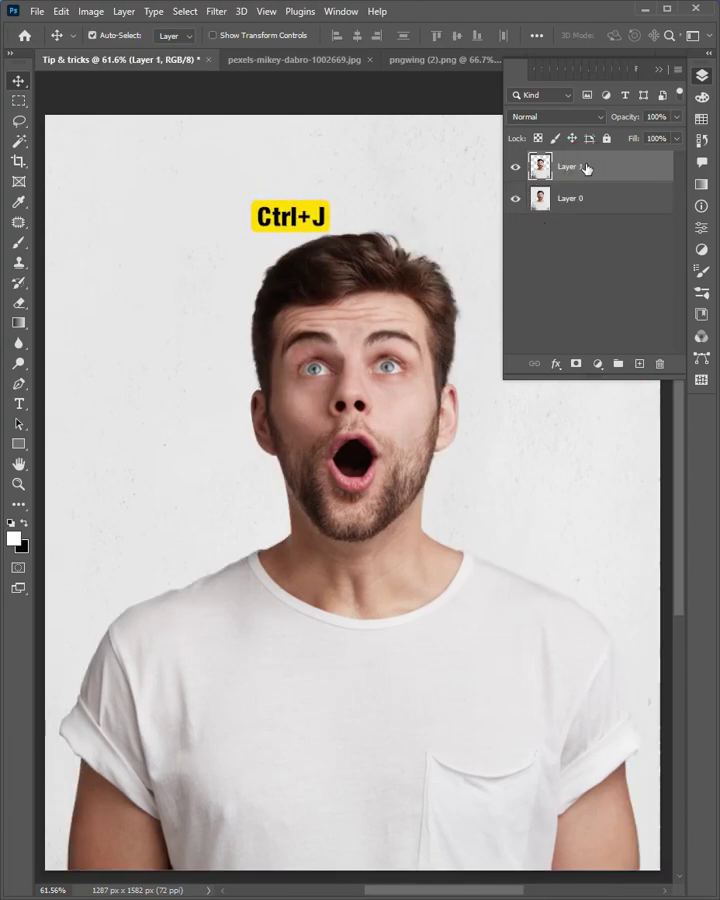
Step: Drag the old door photo into the Tip & tricks document and place Layer 2 below the man
left_click(267, 60)
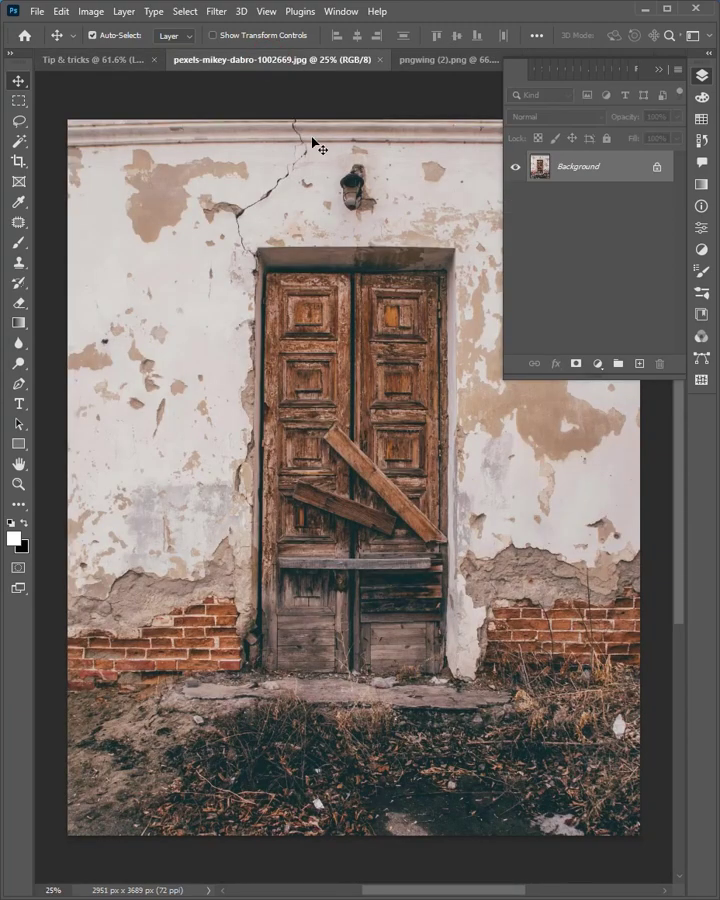
left_click_drag(335, 262, 236, 265)
left_click_drag(320, 461, 322, 503)
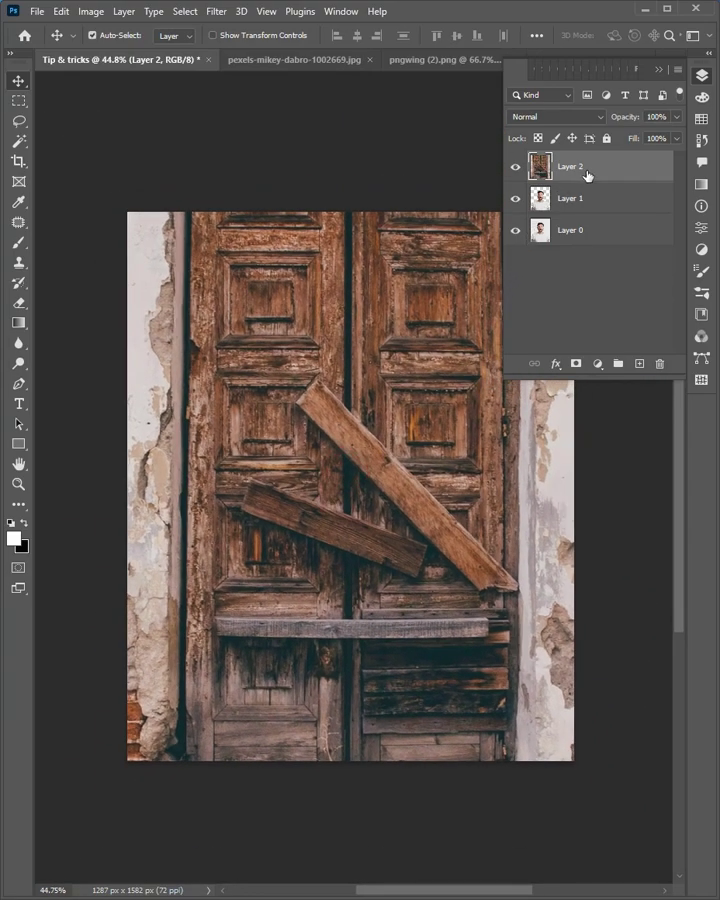
left_click_drag(587, 176, 598, 220)
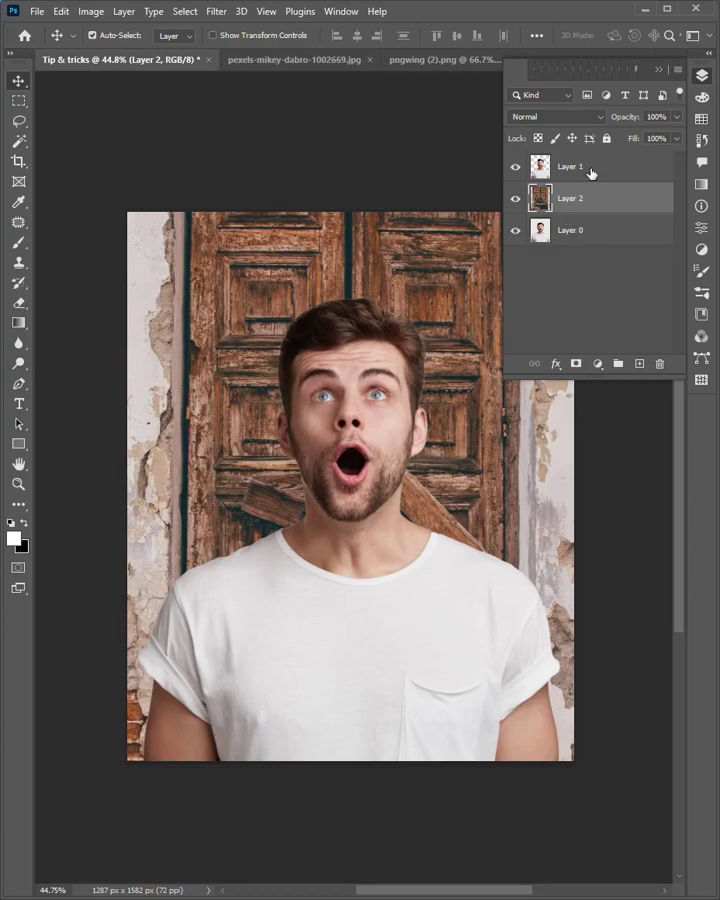
Step: Add a NightFromDay.CUBE Color Lookup layer above Layer 1 and invert its mask to black
left_click(591, 173)
left_click(597, 365)
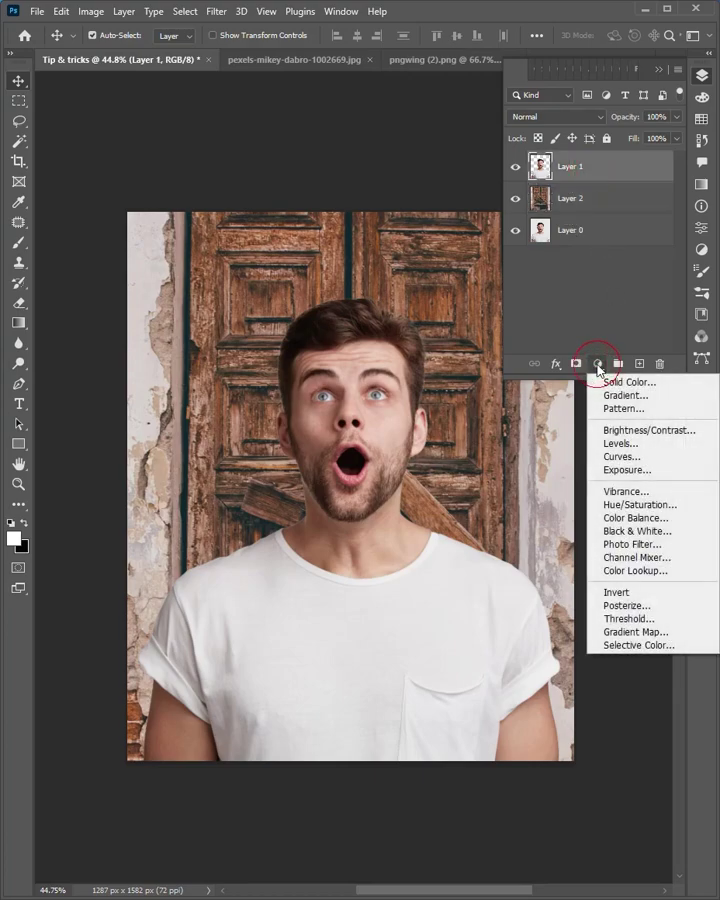
left_click(623, 572)
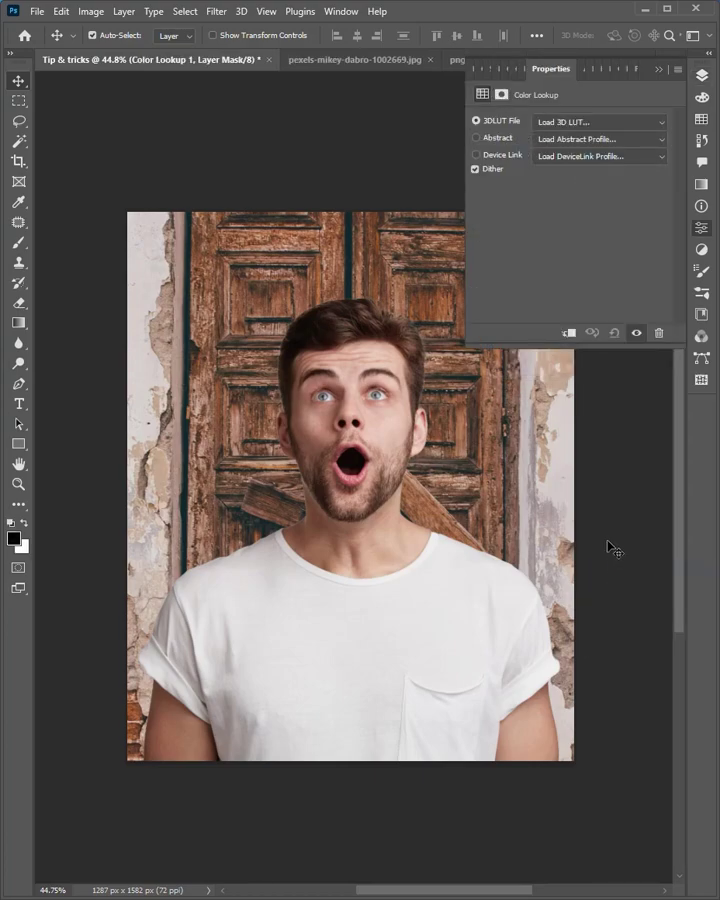
left_click(560, 124)
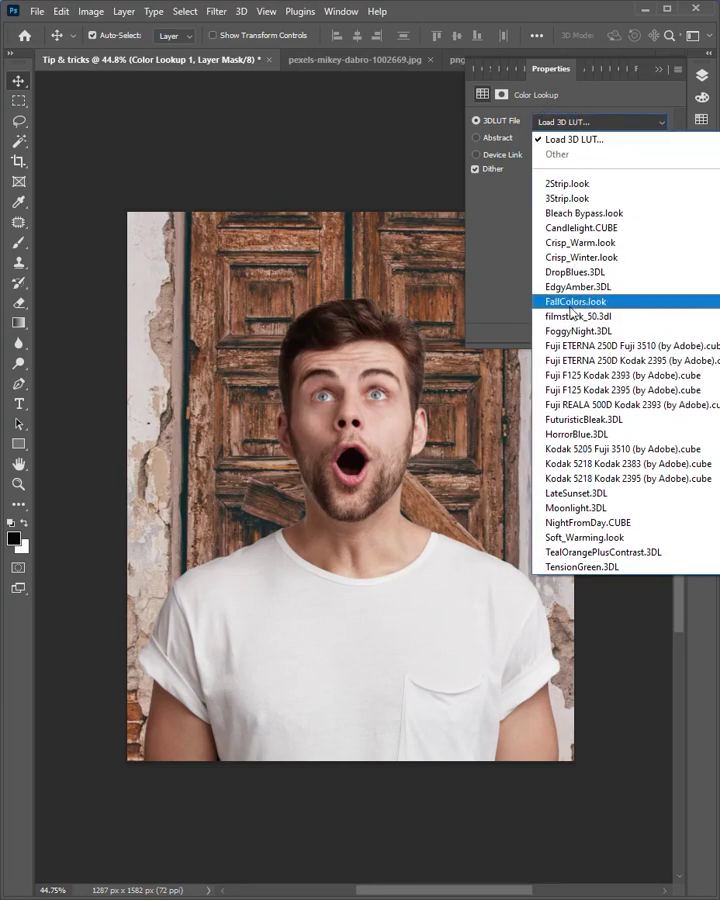
left_click(573, 523)
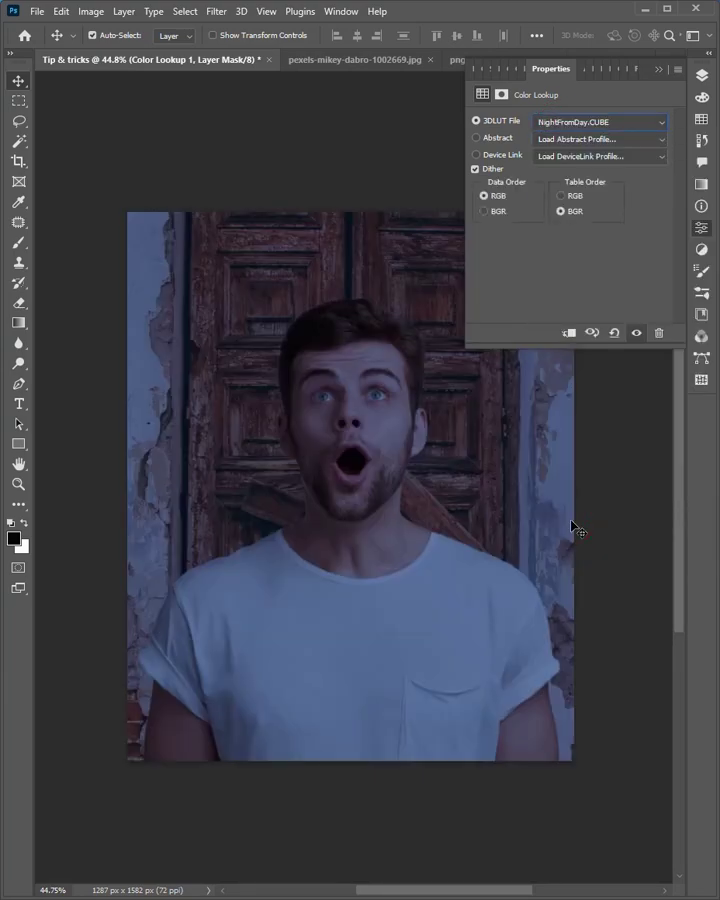
left_click(700, 77)
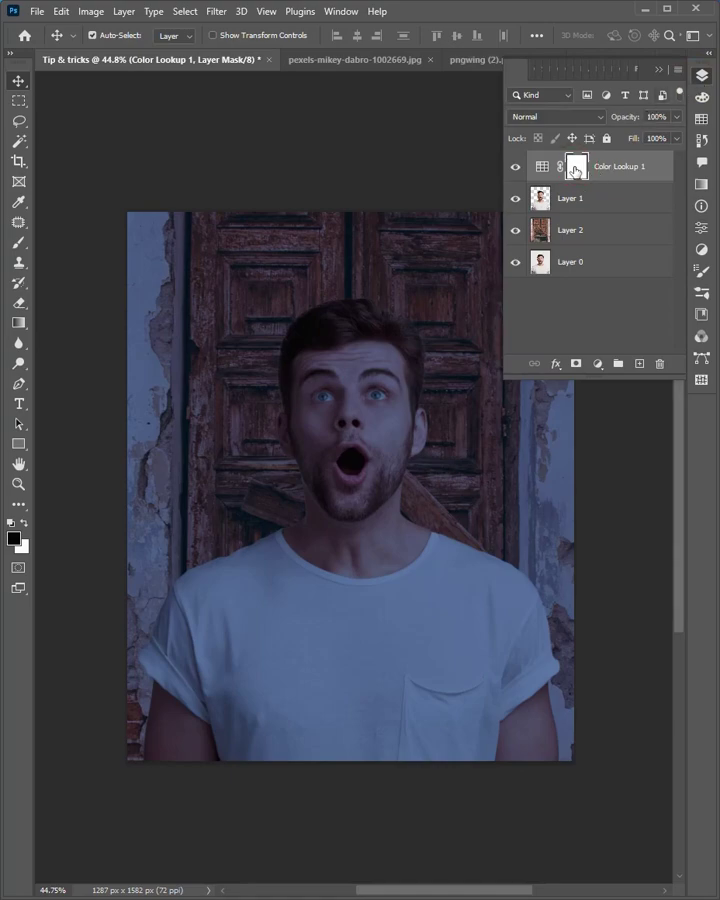
key("ctrl+i")
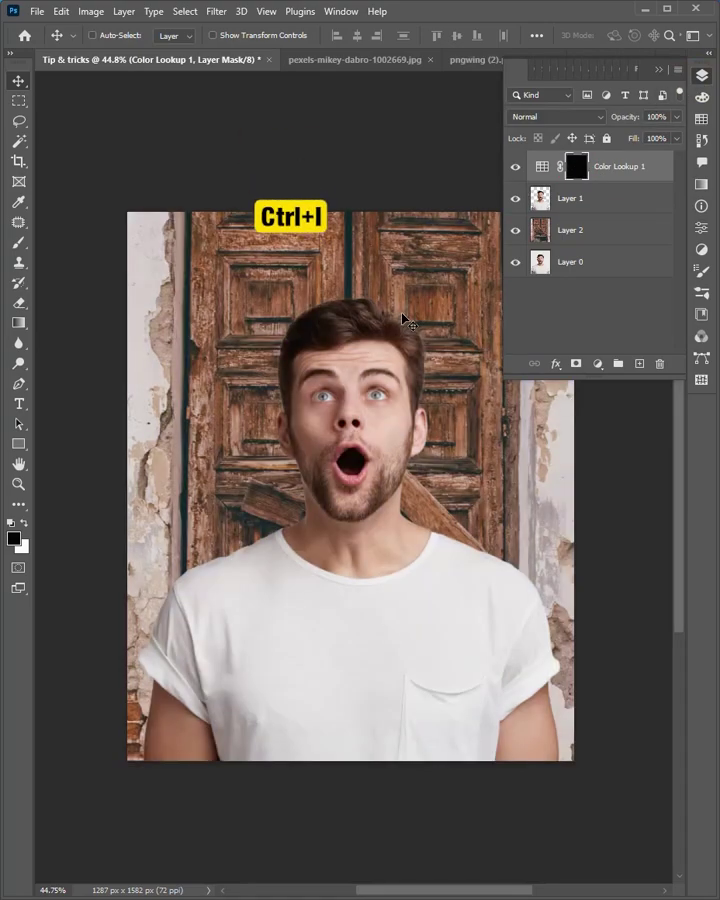
Step: Paint white on the Color Lookup mask over the man with a 730 px, 16% hardness brush
left_click(18, 244)
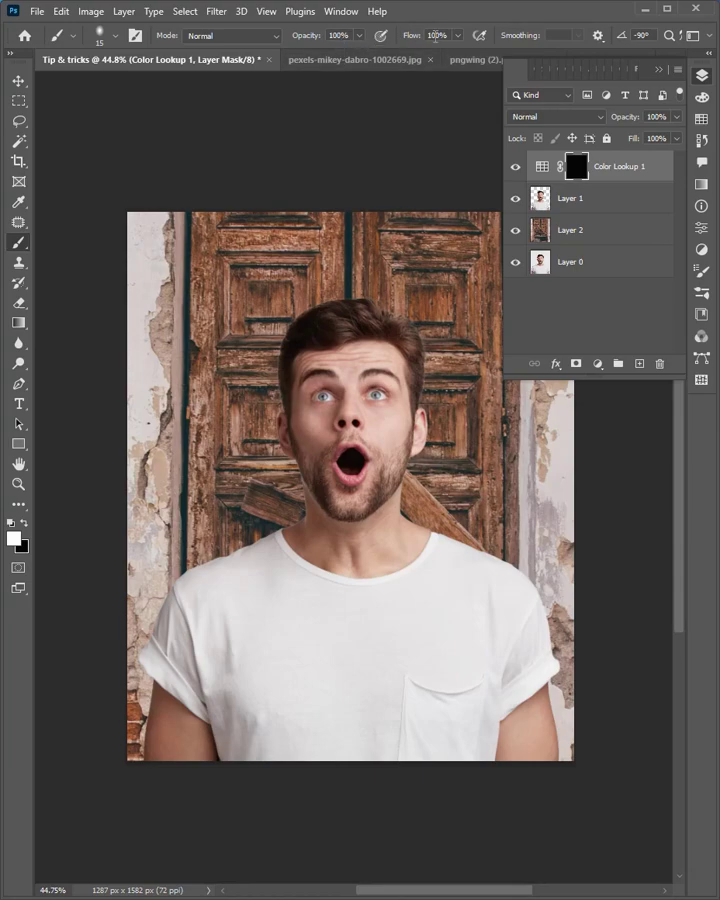
mouse_move(346, 409)
left_mouse_down()
mouse_move(453, 394)
mouse_move(476, 382)
left_mouse_up()
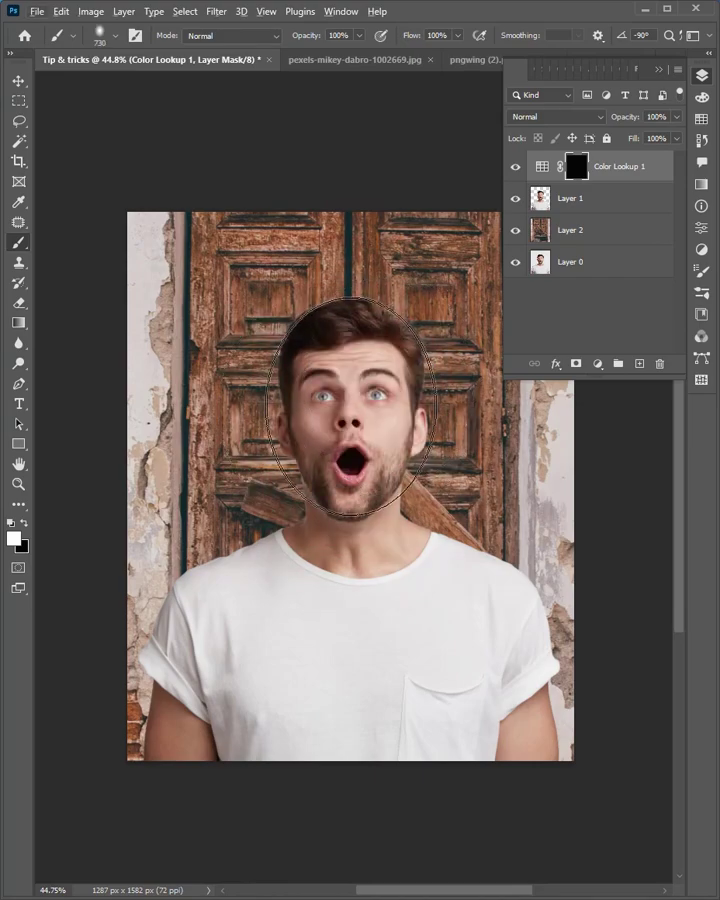
right_click(360, 408)
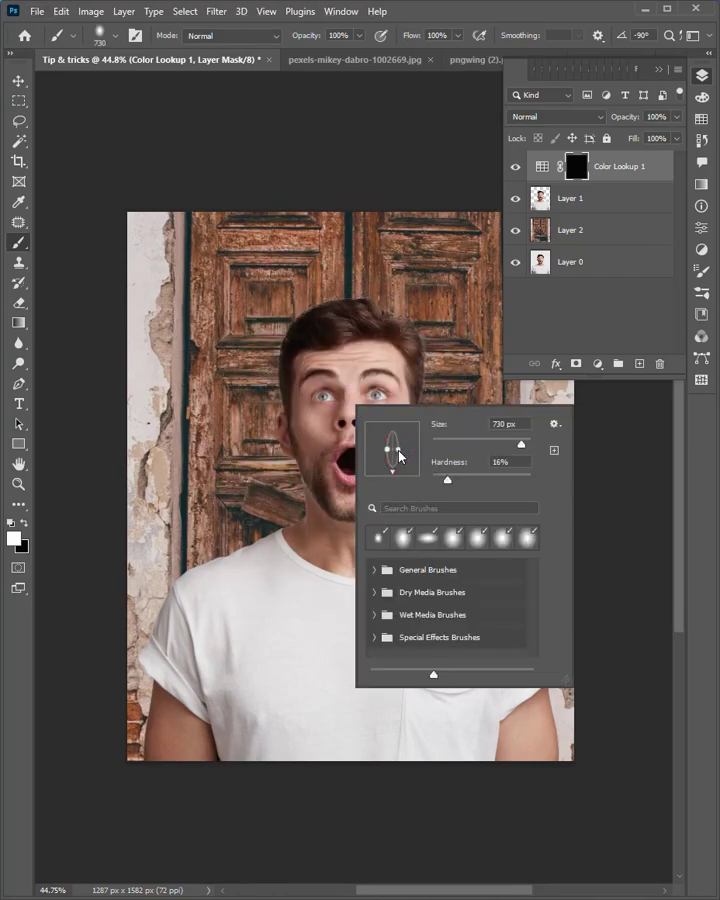
left_click(390, 351)
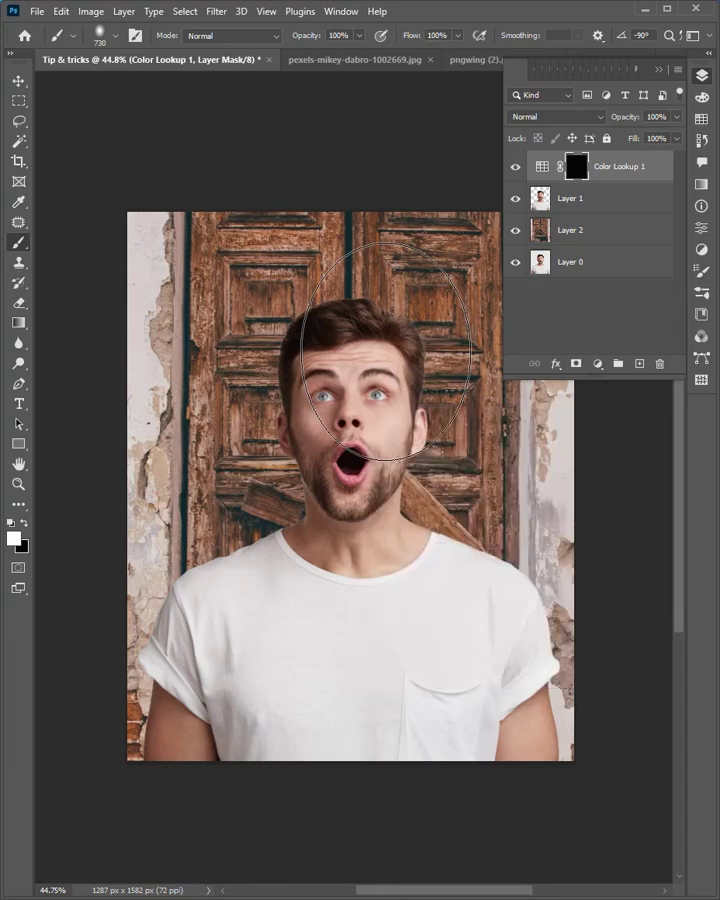
mouse_move(352, 408)
left_mouse_down()
mouse_move(340, 424)
mouse_move(350, 394)
mouse_move(336, 368)
mouse_move(356, 559)
mouse_move(354, 708)
mouse_move(469, 691)
mouse_move(464, 671)
mouse_move(237, 669)
mouse_move(325, 677)
mouse_move(368, 619)
left_mouse_up()
left_click(350, 394)
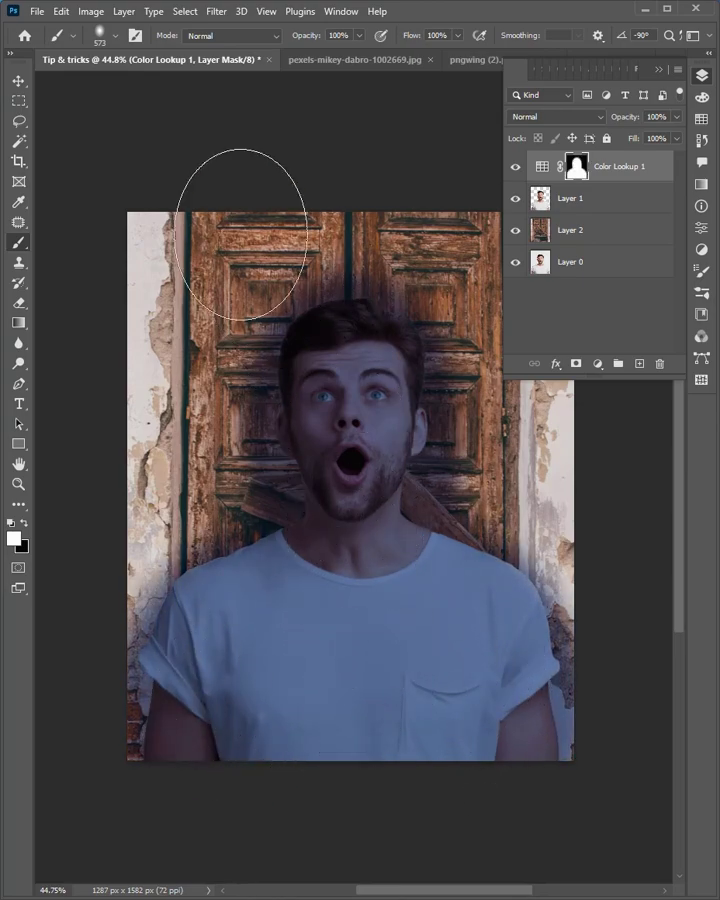
Step: Add empty Layer 3 above the Color Lookup in Color Dodge, Transparency Shapes Layer off
left_click(22, 82)
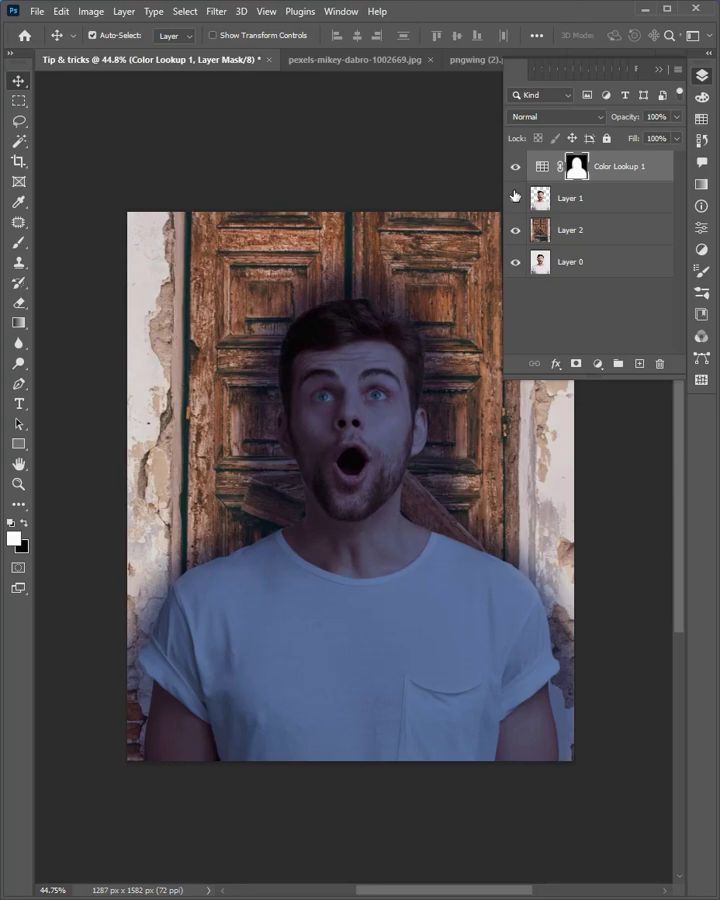
left_click(616, 171)
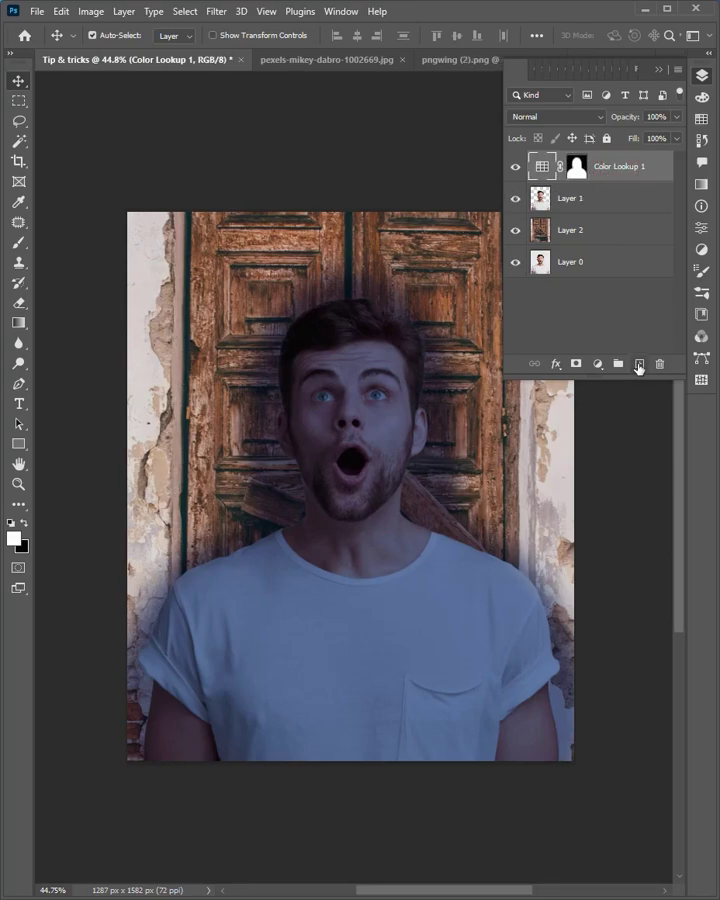
left_click(639, 366)
left_click(543, 116)
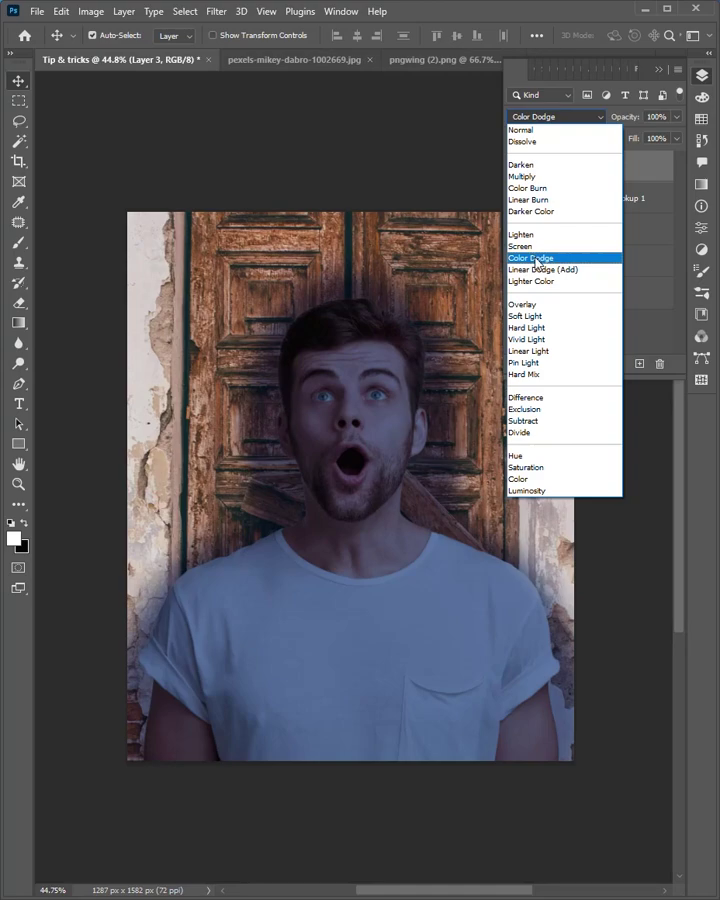
left_click(537, 260)
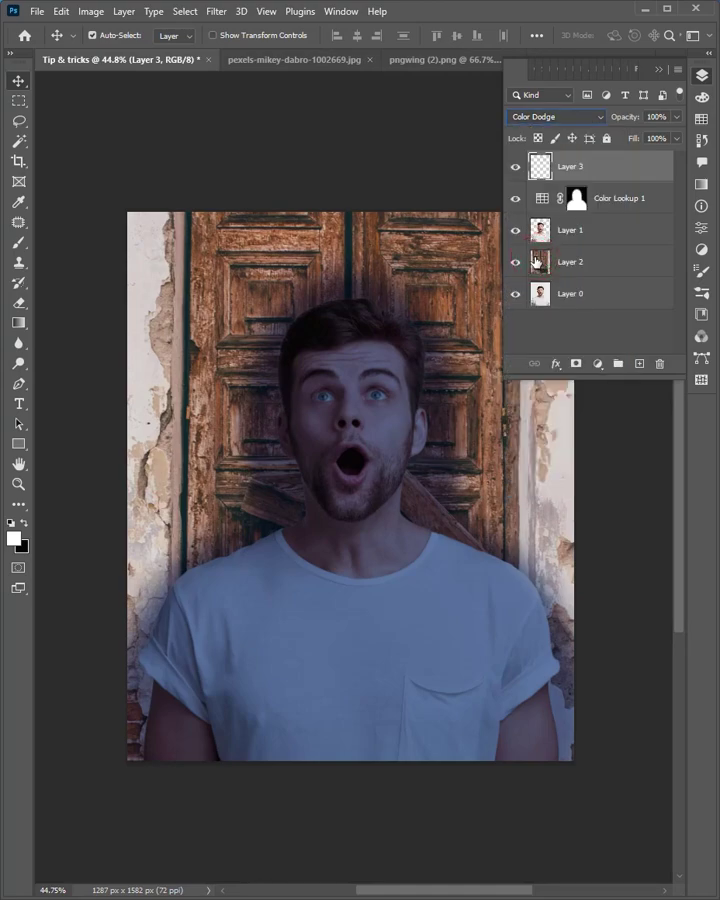
right_click(565, 168)
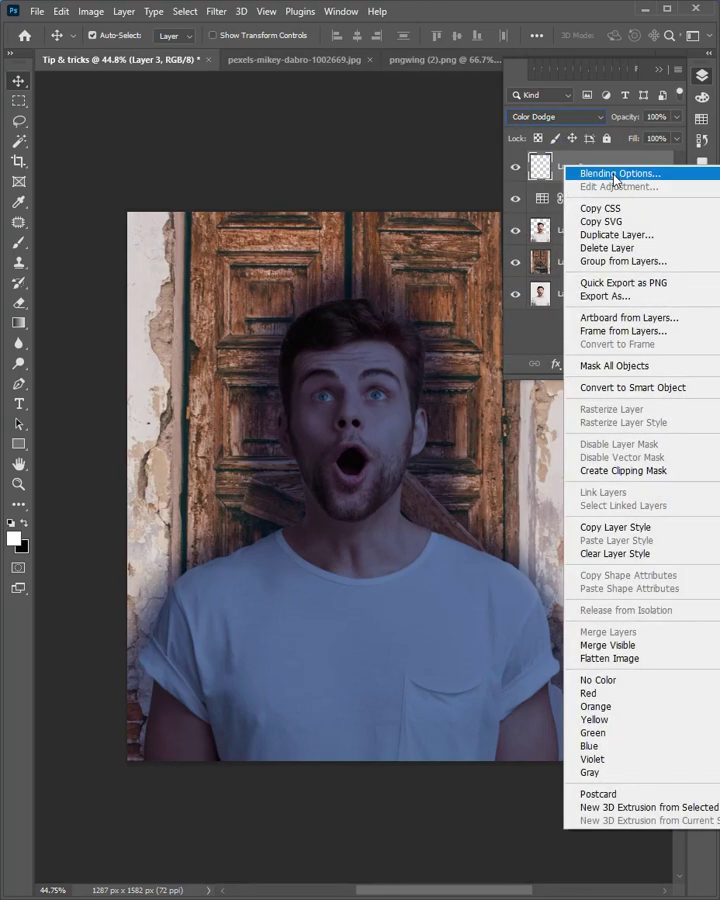
left_click(615, 175)
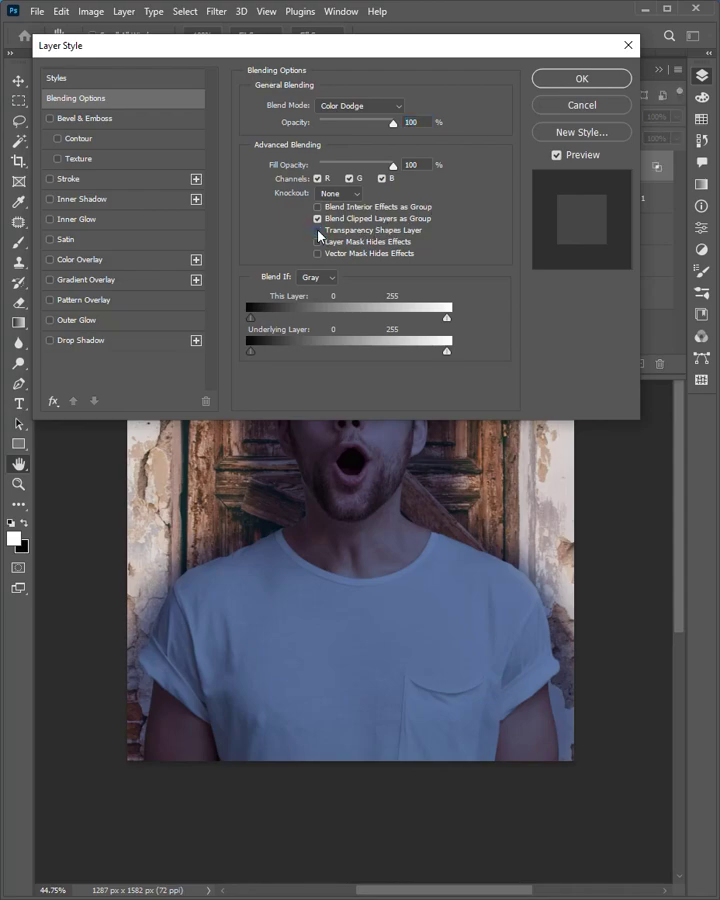
left_click(572, 80)
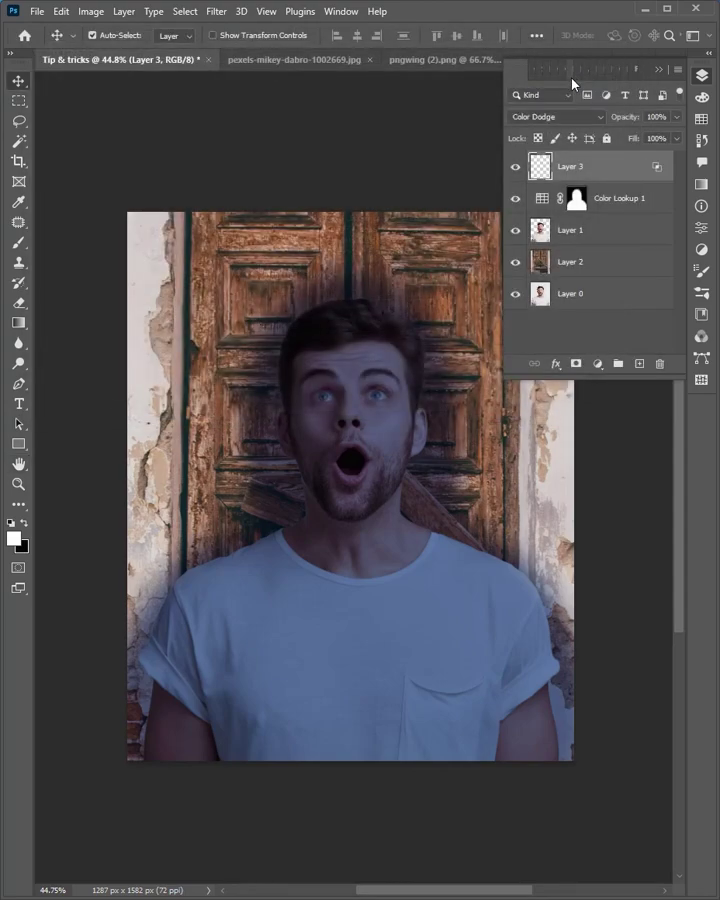
Step: Set the brush colour to cyan 00f0ff (R0 G240 B255) and shrink the brush to 64 px
left_click(19, 244)
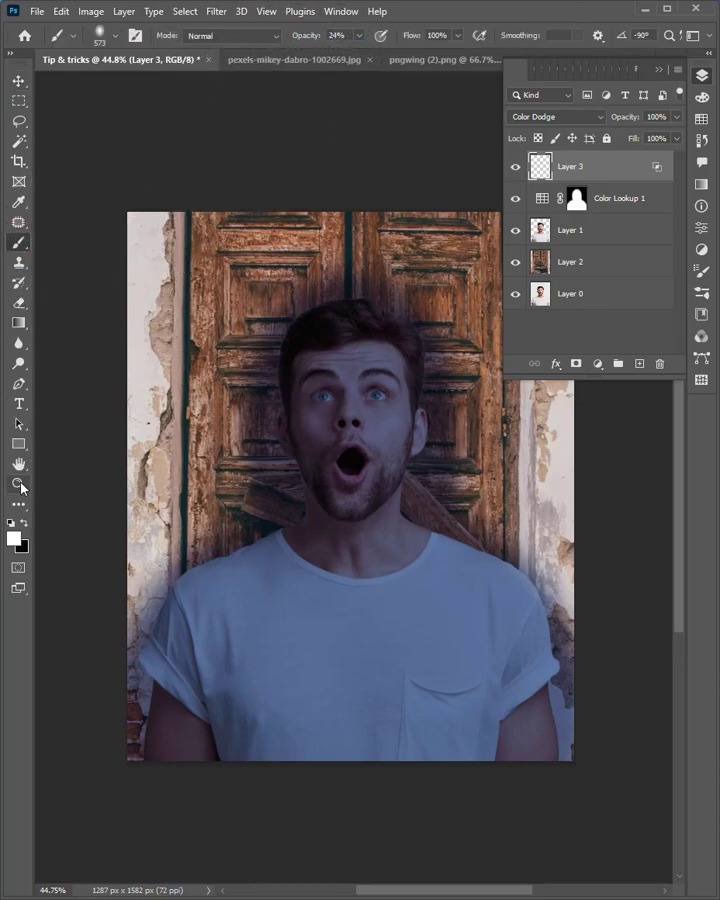
left_click(13, 538)
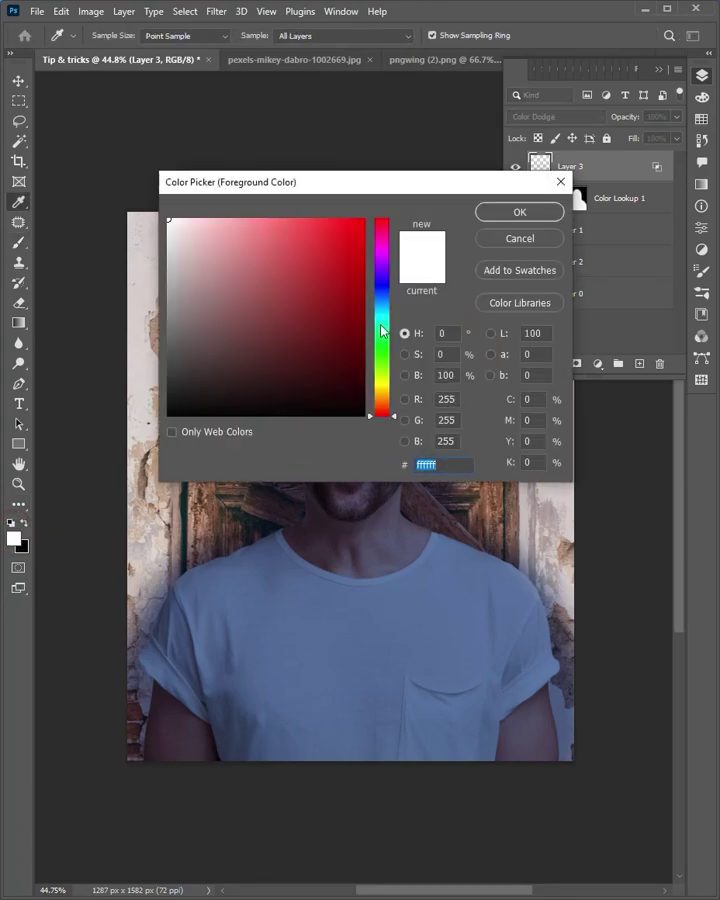
left_click_drag(382, 327, 387, 317)
left_click_drag(333, 246, 374, 213)
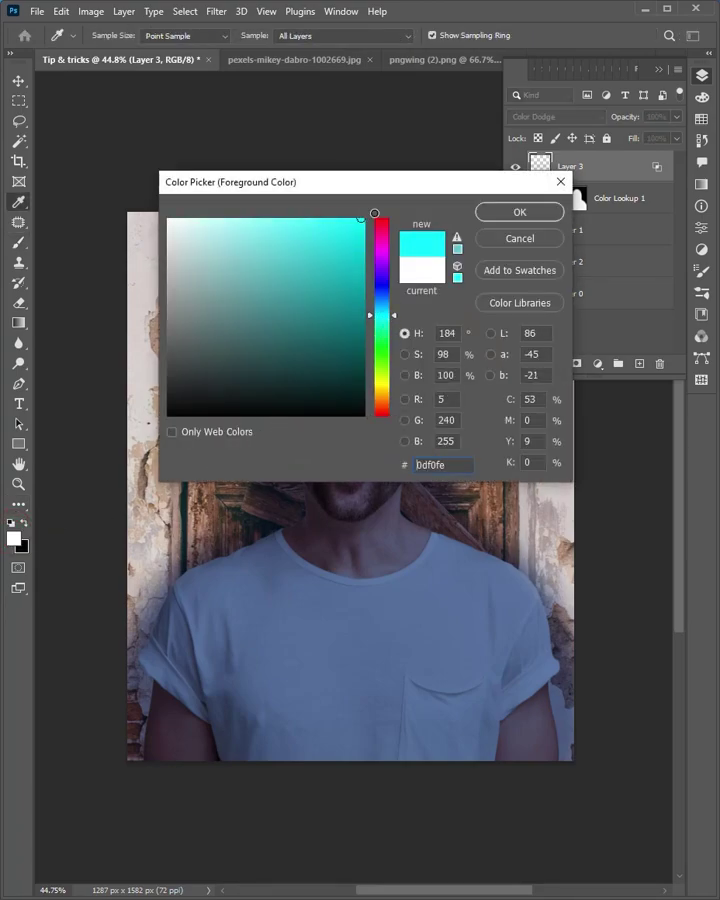
left_click(492, 213)
mouse_move(342, 358)
left_mouse_down()
mouse_move(322, 382)
mouse_move(258, 413)
mouse_move(209, 420)
left_mouse_up()
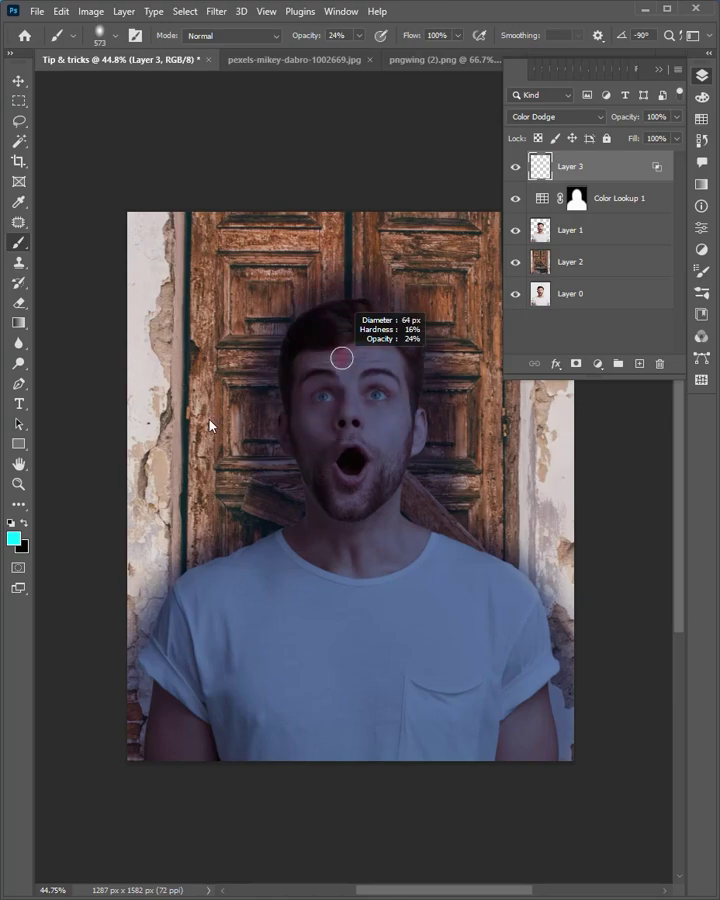
Step: Zoom in on the eyes, angle the brush tip, size it to 51 px and paint cyan over the irises
left_click_drag(354, 395, 388, 545)
right_click(396, 530)
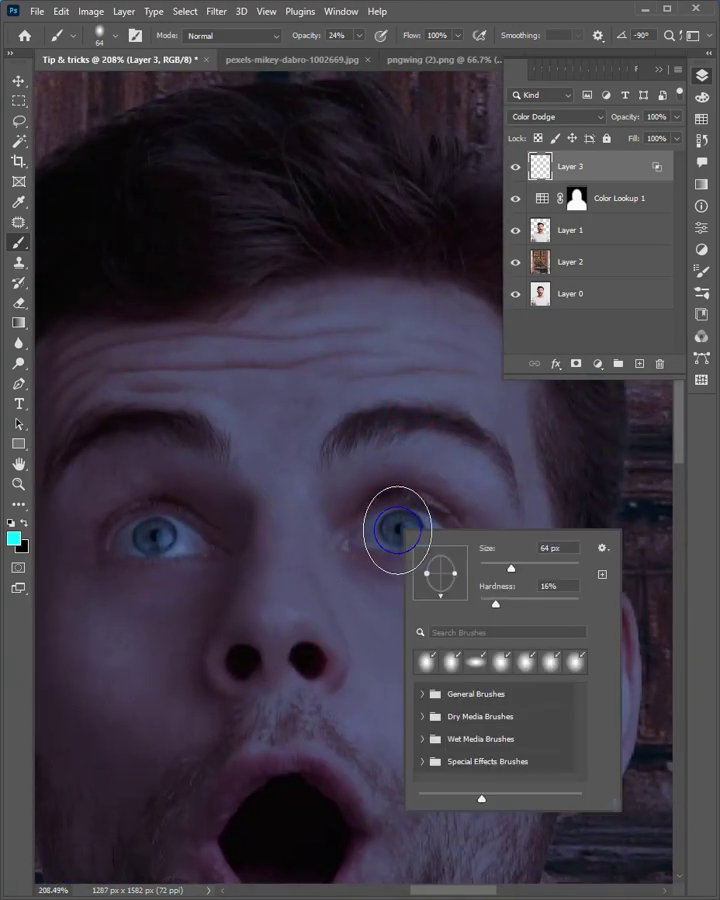
left_click_drag(440, 597, 419, 588)
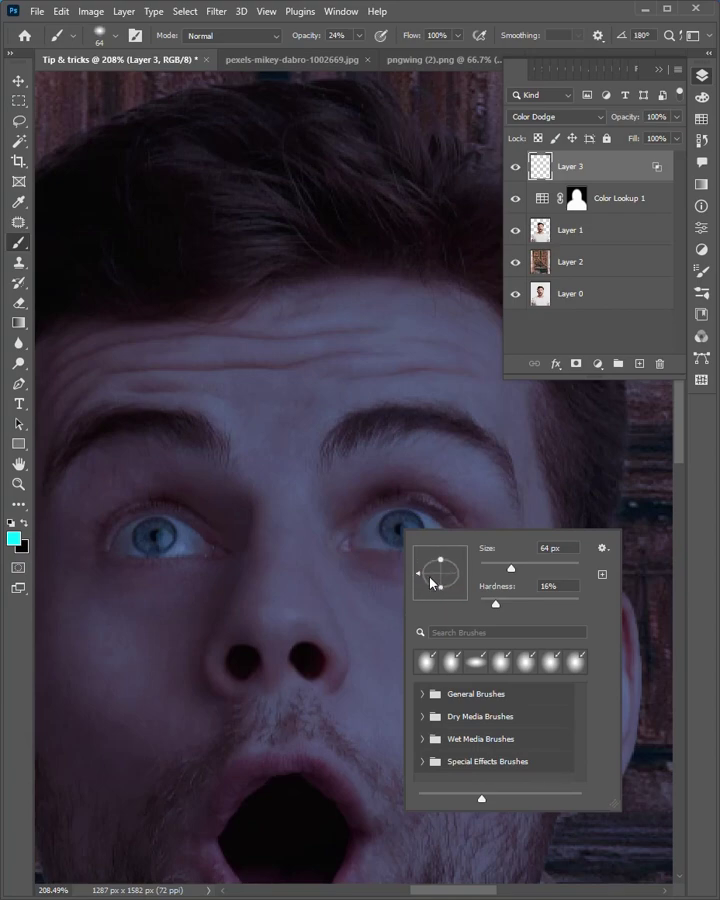
key("Return")
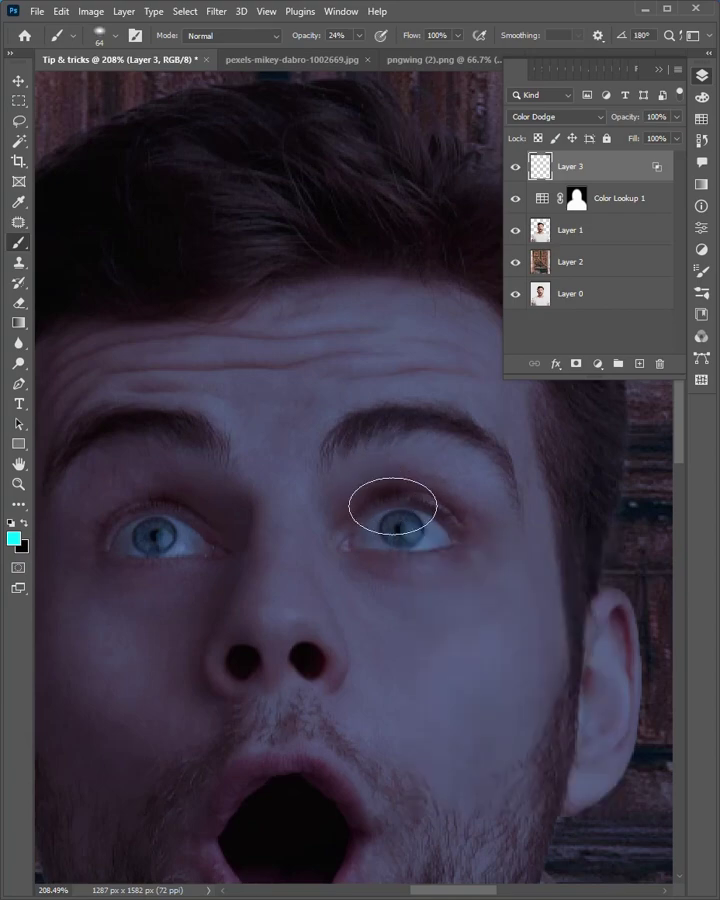
left_click_drag(400, 531, 392, 526)
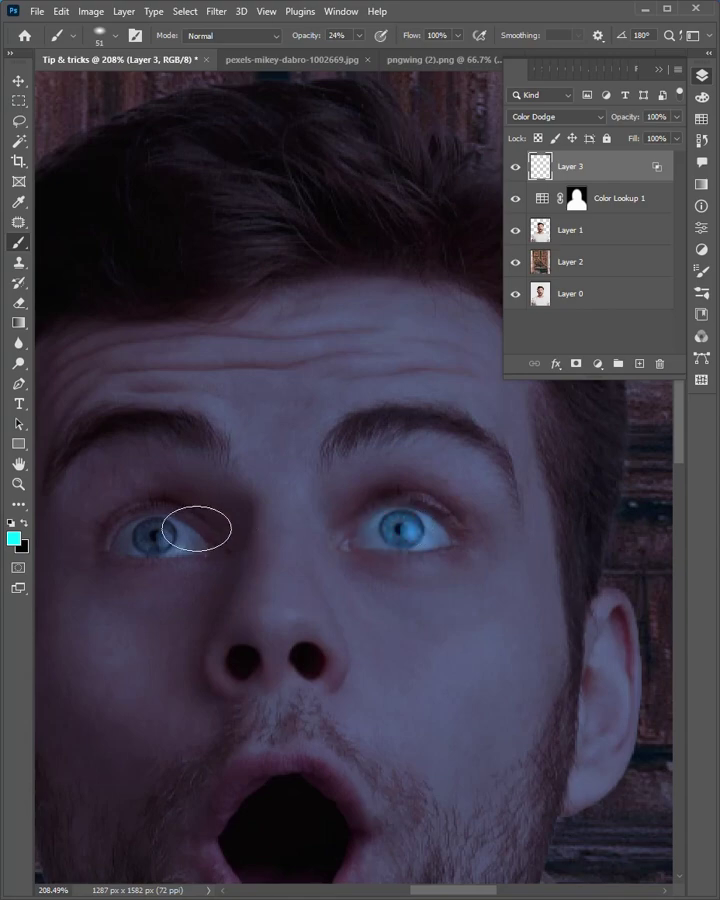
left_click_drag(156, 534, 158, 536)
Step: Add another cyan stroke on the left iris, then rotate the brush tip near-vertical
scroll(340, 494, "down", 3)
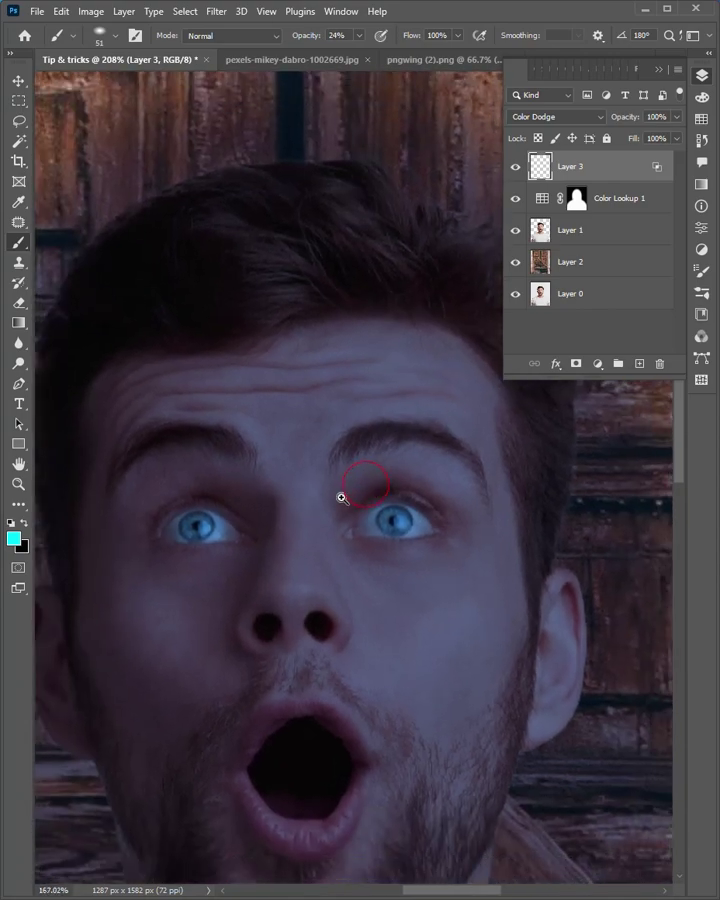
mouse_move(323, 510)
left_mouse_down()
mouse_move(356, 496)
mouse_move(372, 512)
left_mouse_up()
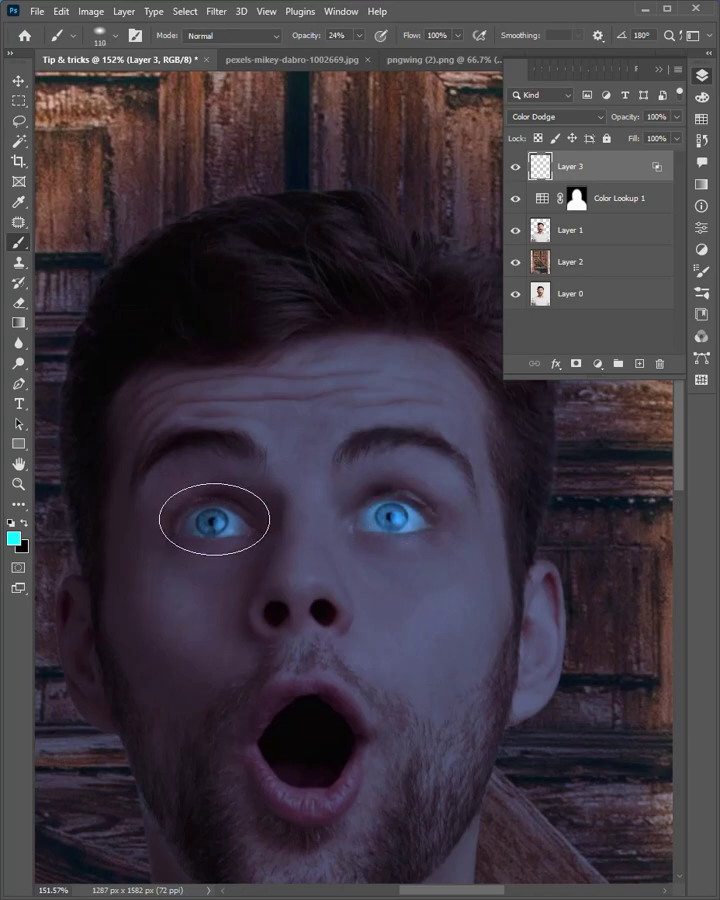
left_click_drag(215, 517, 211, 517)
scroll(363, 477, "down", 5)
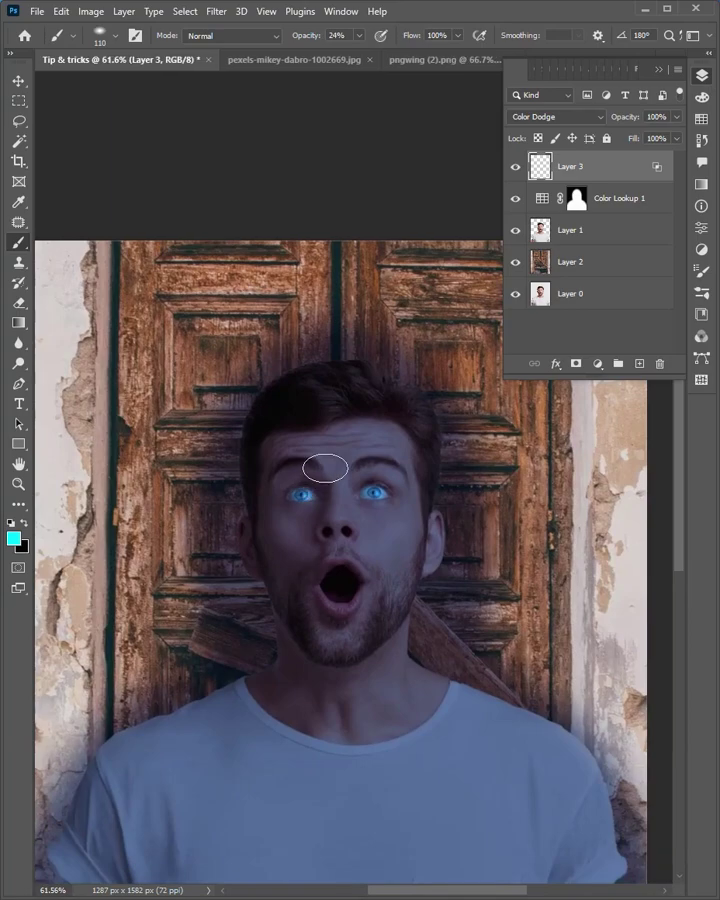
right_click(328, 468)
mouse_move(351, 519)
left_mouse_down()
mouse_move(362, 553)
mouse_move(369, 547)
left_mouse_up()
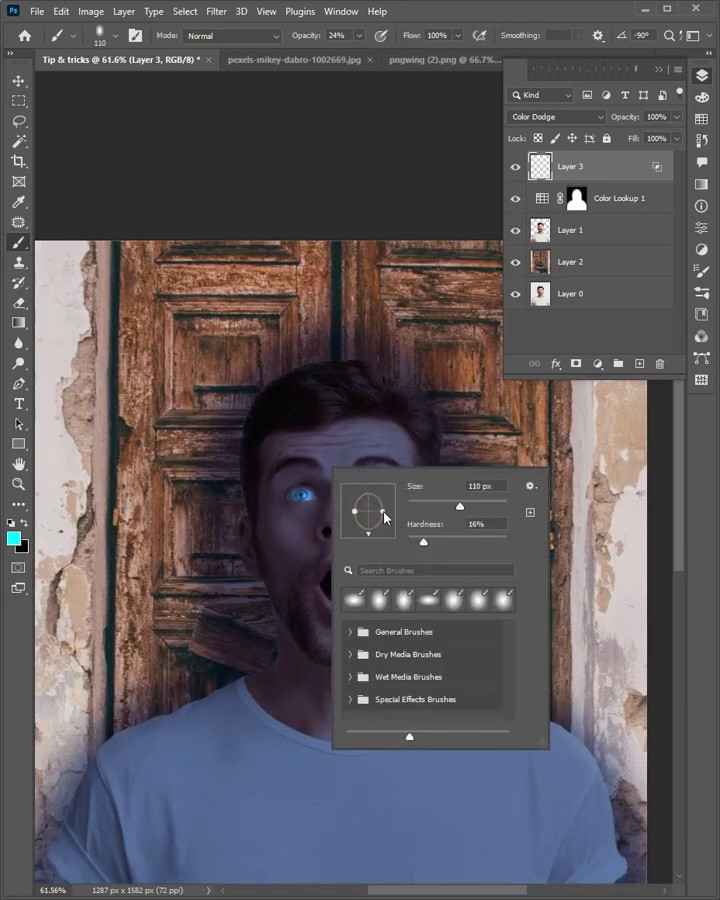
left_click(375, 399)
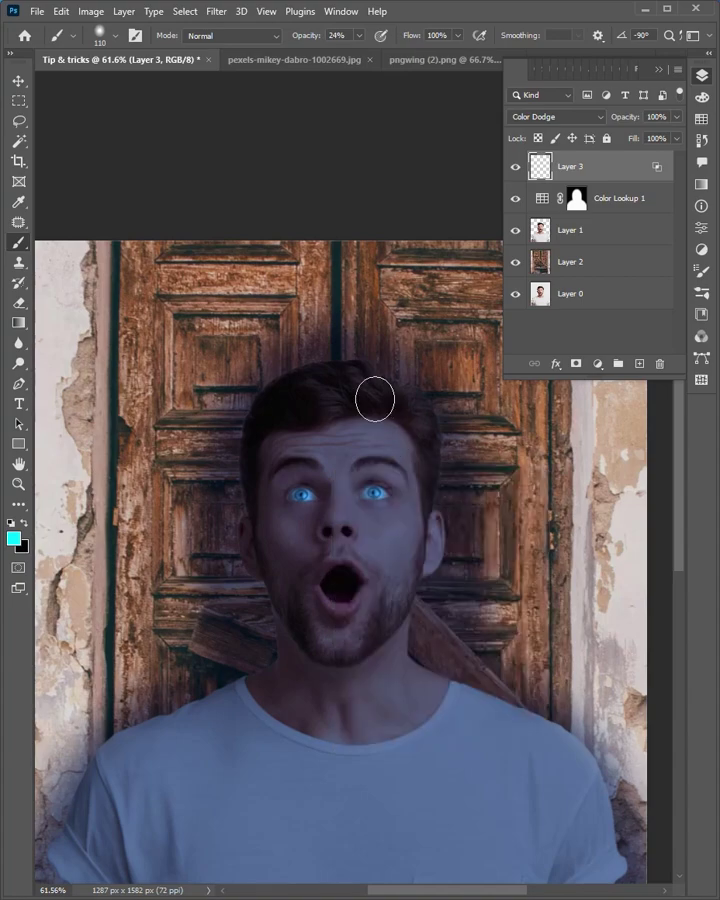
Step: Enlarge the brush to roughly 800 px and dab one soft cyan glow over the face and neck
left_click_drag(356, 510, 471, 504)
left_click_drag(326, 475, 450, 470)
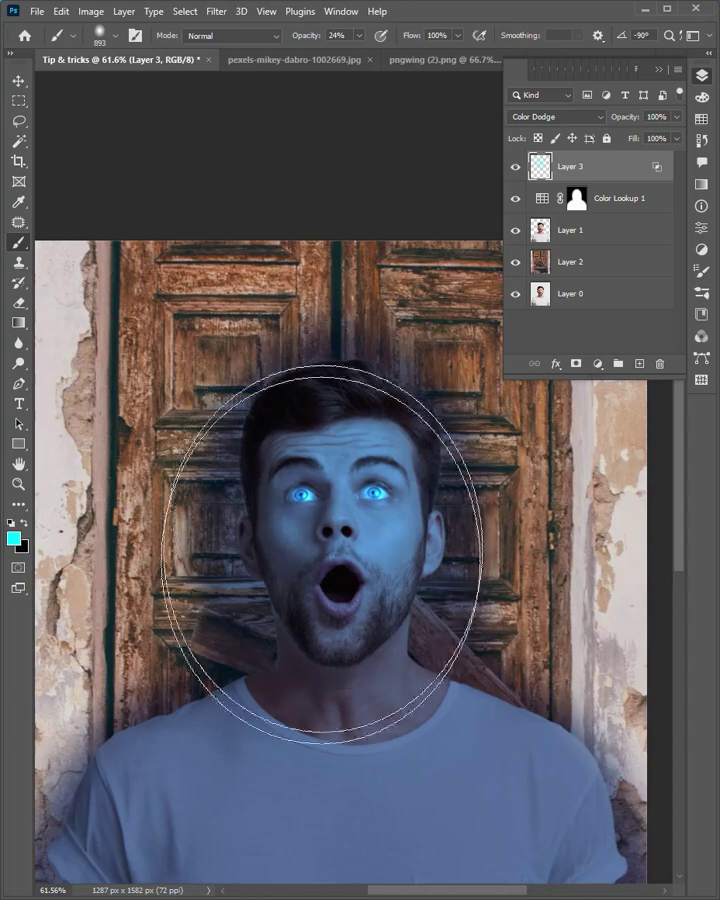
mouse_move(350, 660)
left_mouse_down()
mouse_move(280, 686)
mouse_move(333, 650)
left_mouse_up()
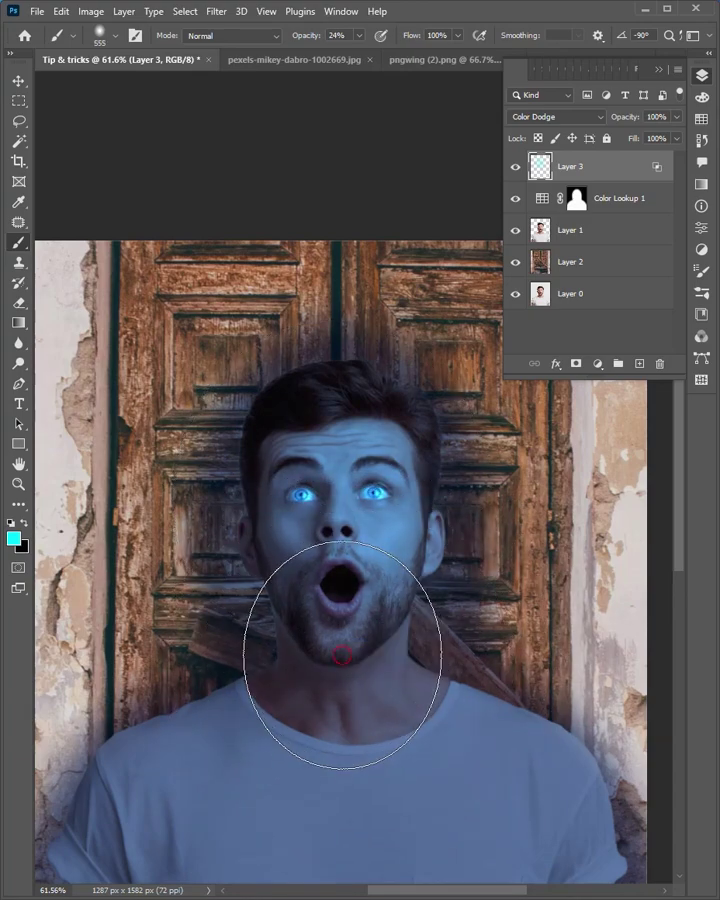
mouse_move(263, 531)
left_mouse_down()
mouse_move(366, 531)
mouse_move(294, 492)
mouse_move(339, 493)
left_mouse_up()
left_click(230, 525)
left_click_drag(356, 511, 355, 417)
Step: Bring the pngwing (2).png cracks onto the portrait, scale them to 40.18% and flip vertically
key("v")
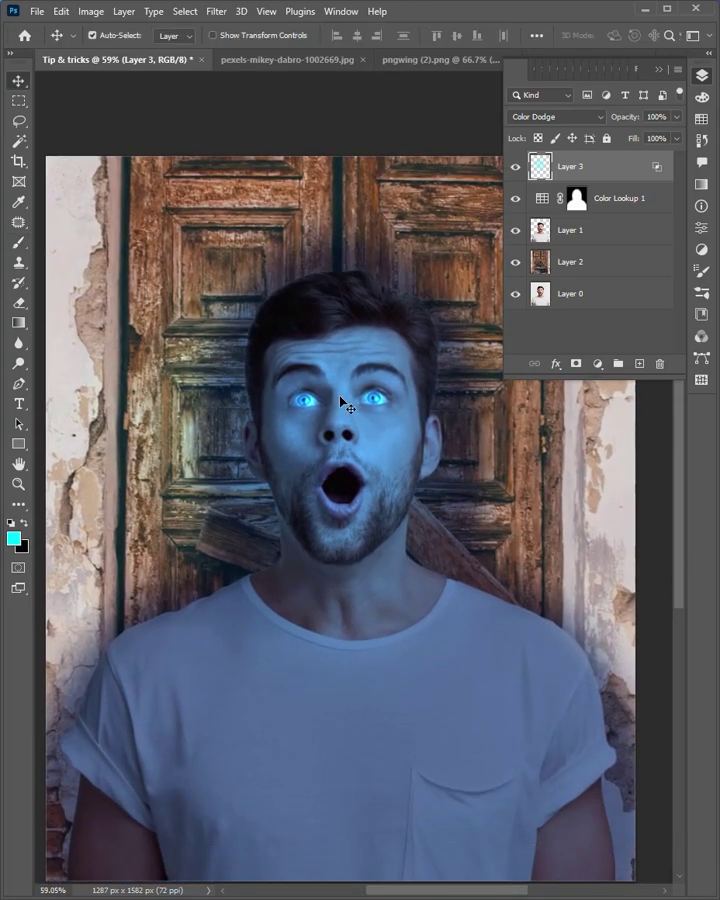
left_click(420, 63)
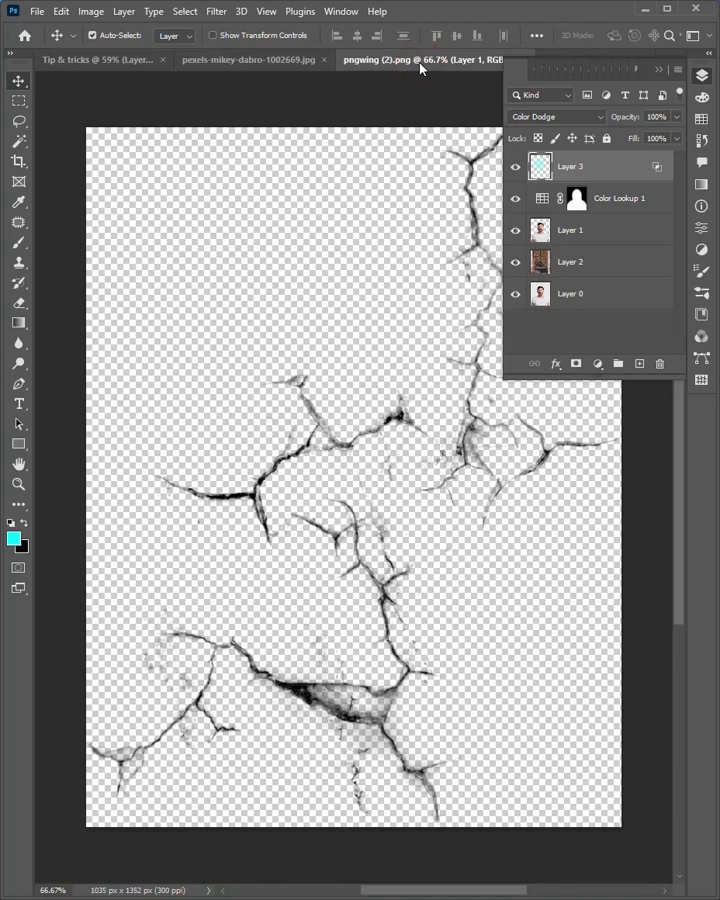
left_click_drag(398, 418, 322, 456)
key("ctrl+t")
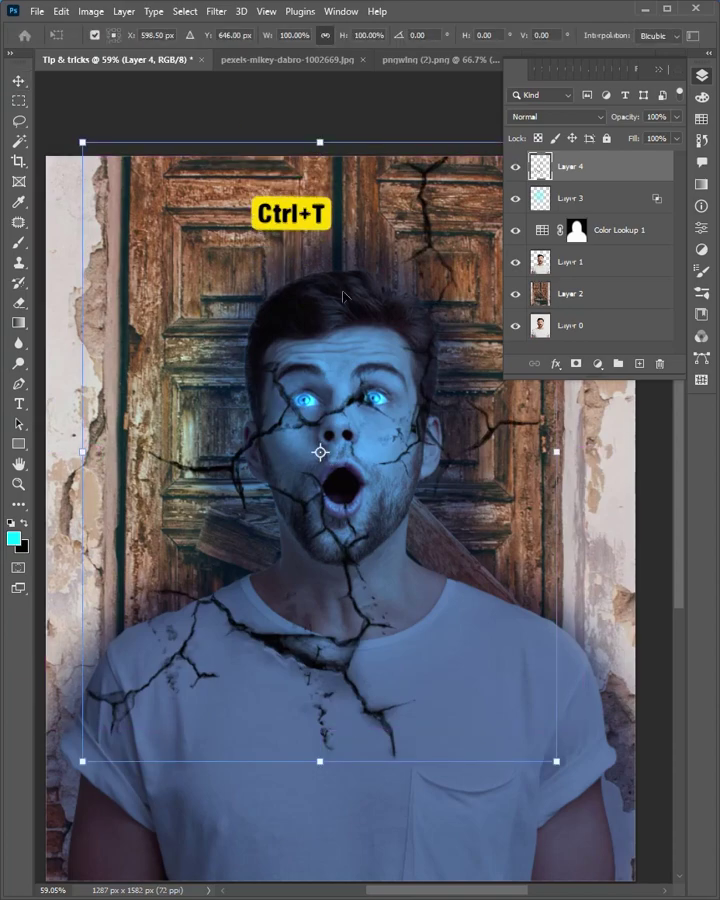
left_click_drag(320, 141, 320, 327)
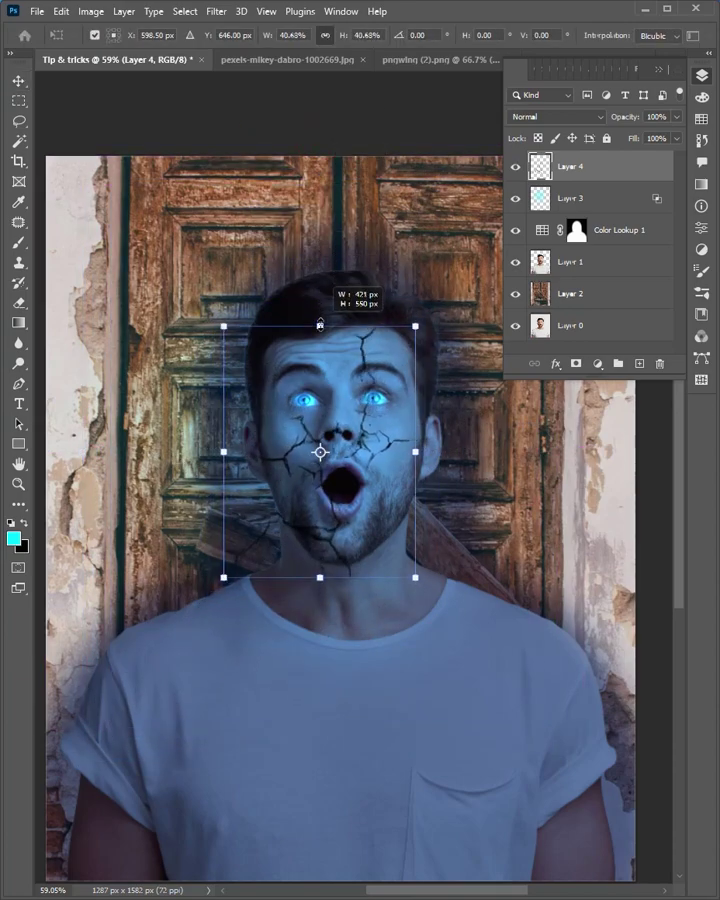
right_click(309, 405)
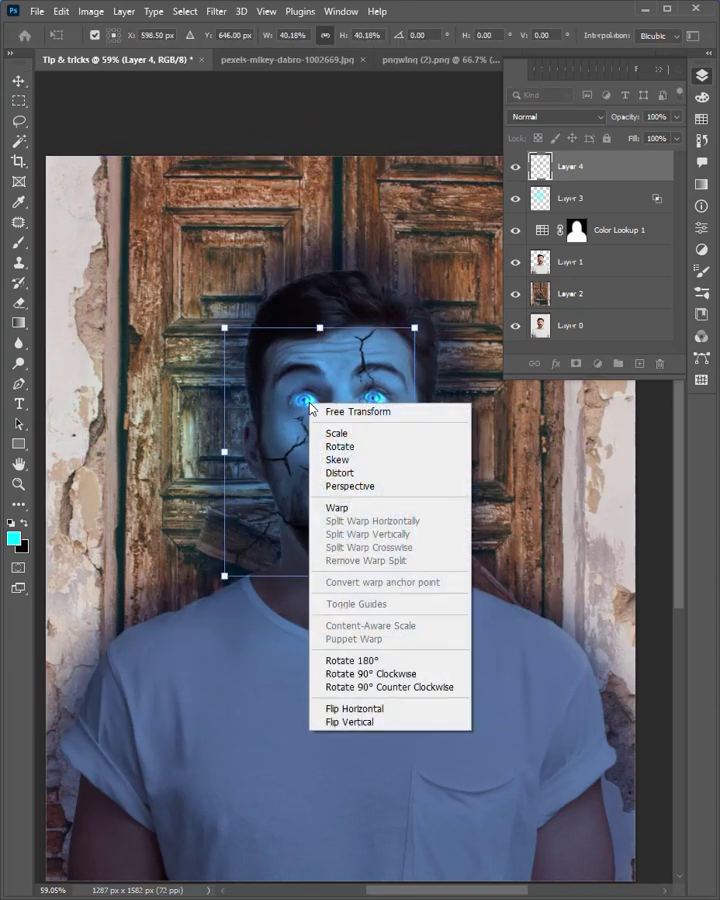
left_click(350, 721)
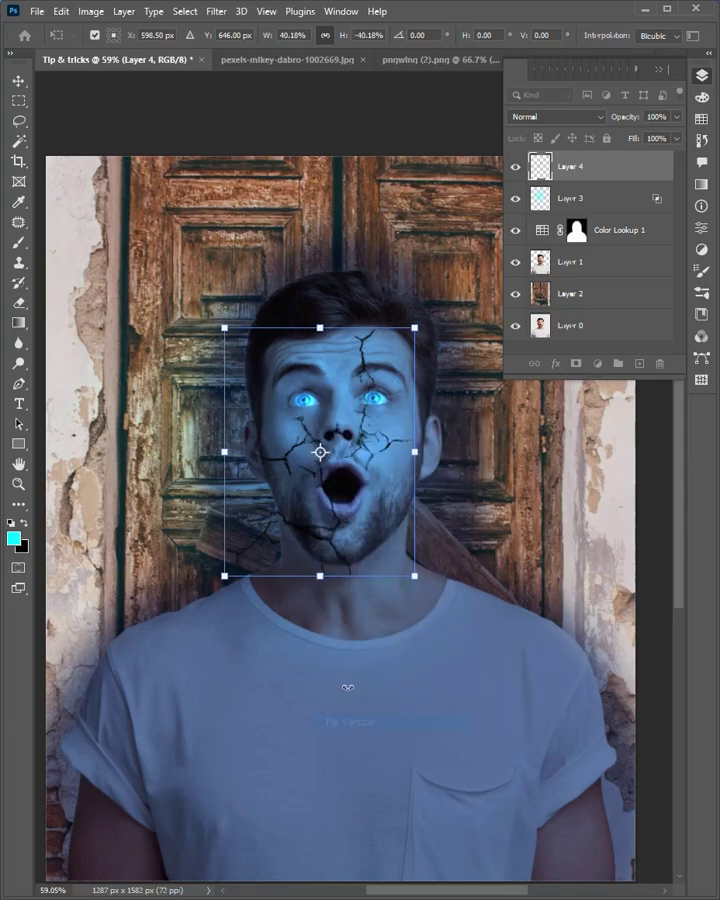
Step: Move the cracks over the right side of the face, rotate about 23° and begin warping them
left_click(362, 397)
left_click_drag(350, 361, 484, 363)
left_click_drag(577, 610, 519, 676)
left_click_drag(441, 576, 410, 700)
right_click(394, 519)
left_click(423, 622)
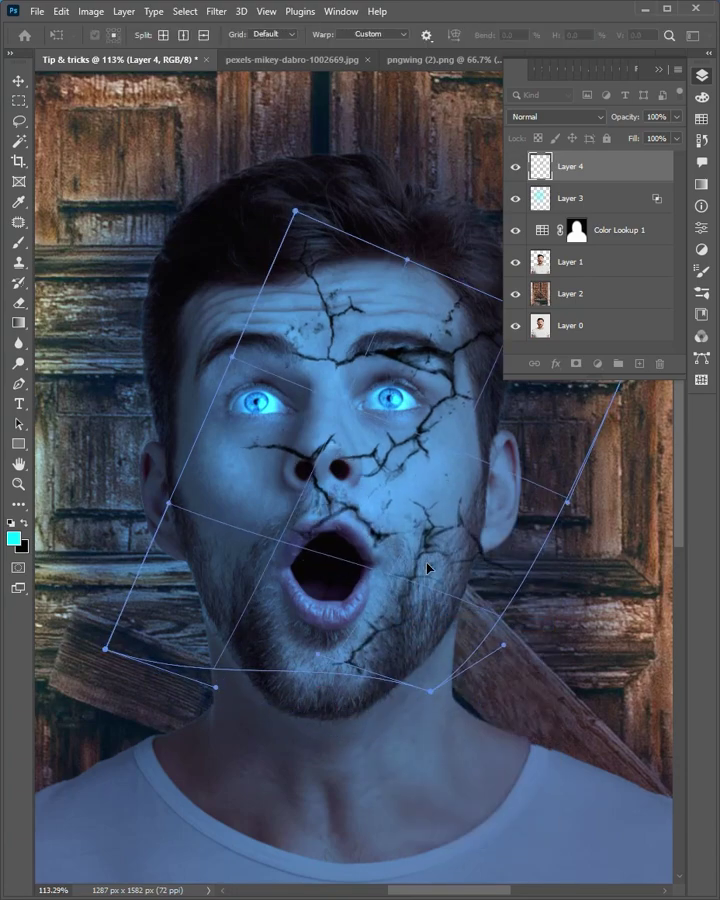
left_click_drag(382, 417, 358, 435)
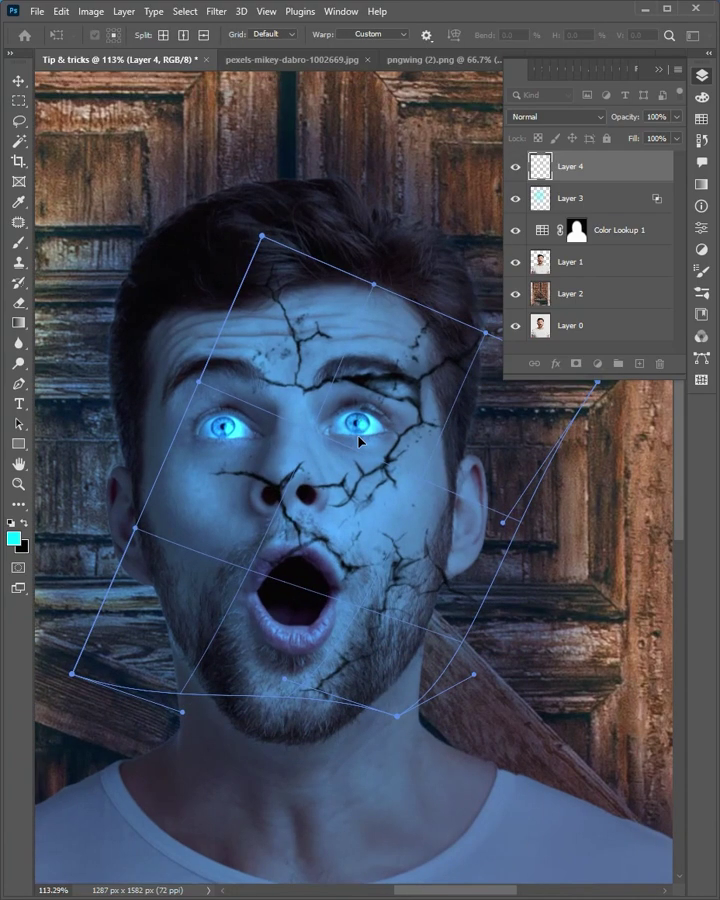
Step: Commit the crack warp, then duplicate Layer 4 and flip the copy horizontally about the nose
key("Return")
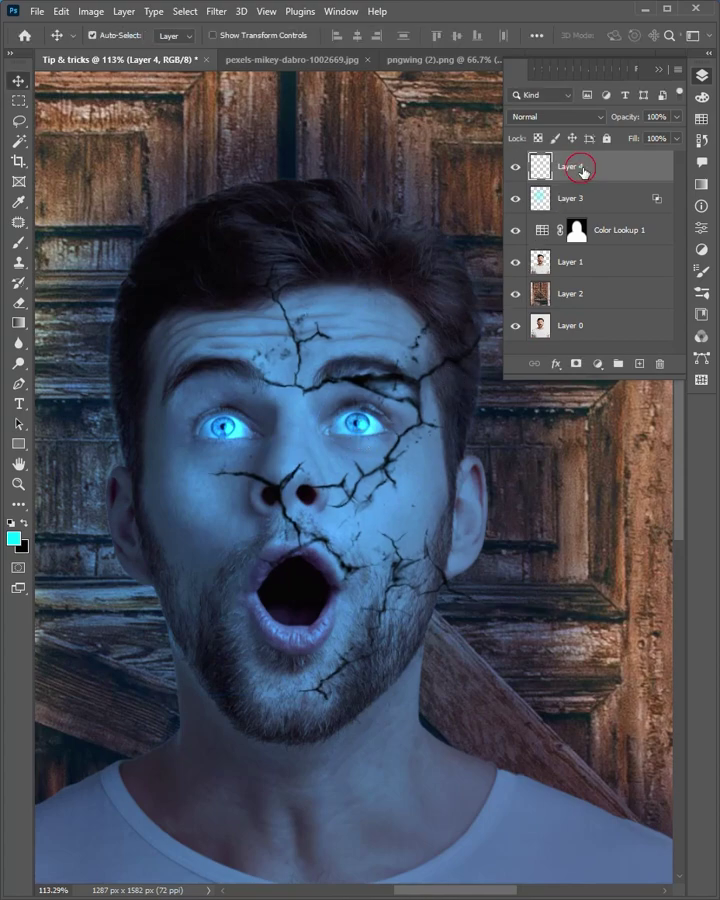
left_click_drag(584, 173, 640, 365)
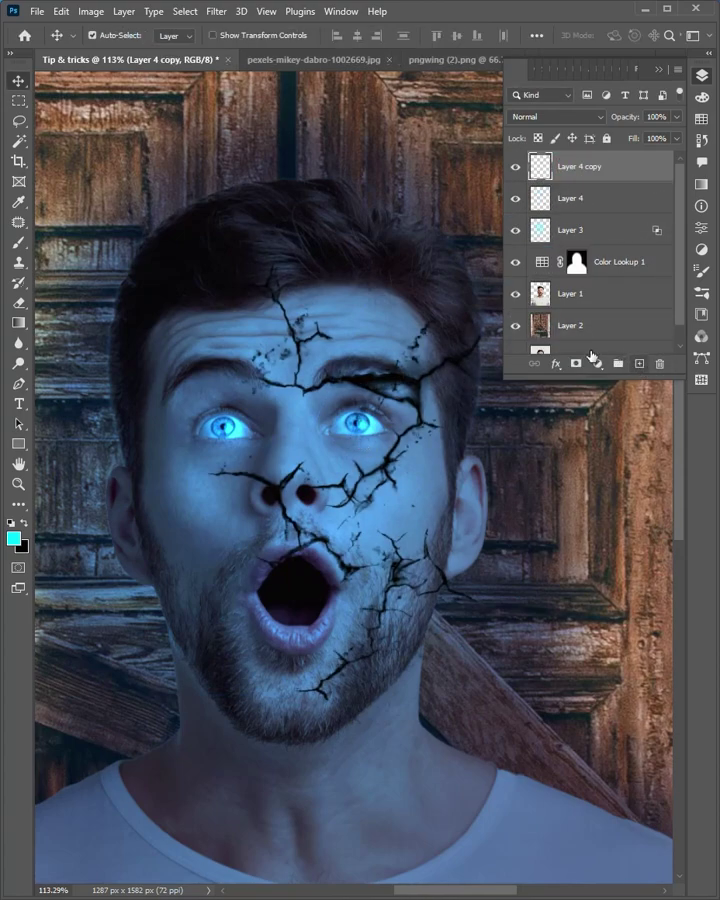
key("ctrl+t")
left_click_drag(346, 479, 286, 480)
right_click(318, 441)
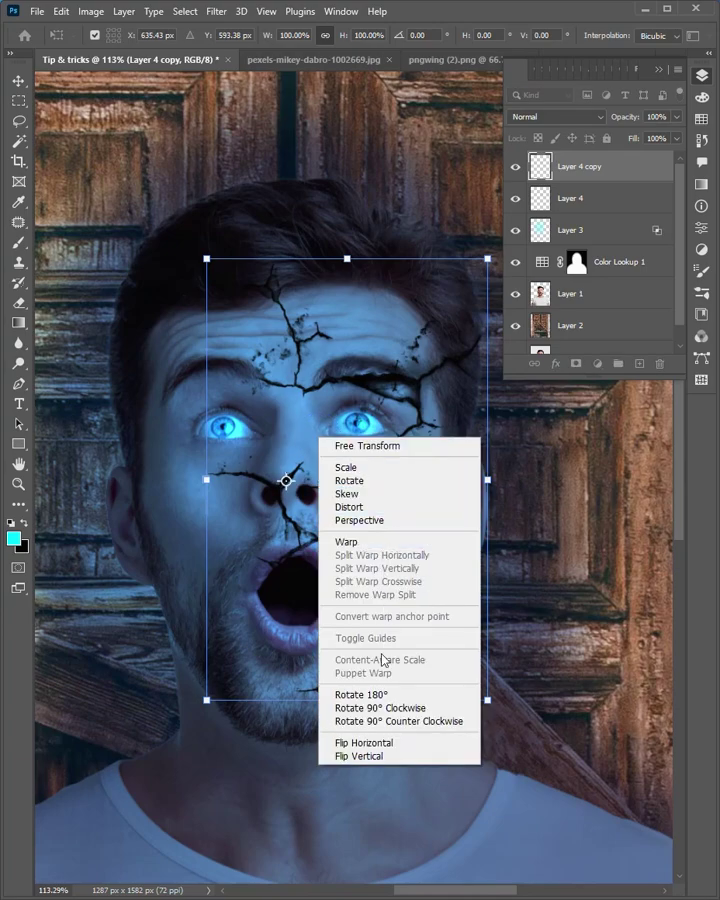
left_click(367, 744)
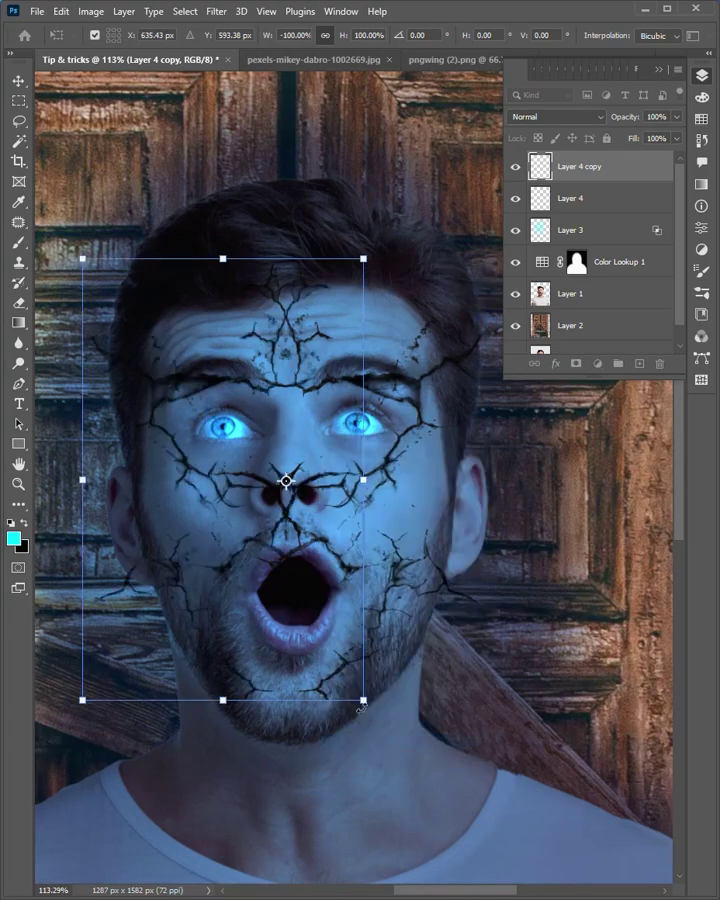
left_click_drag(272, 412, 314, 369)
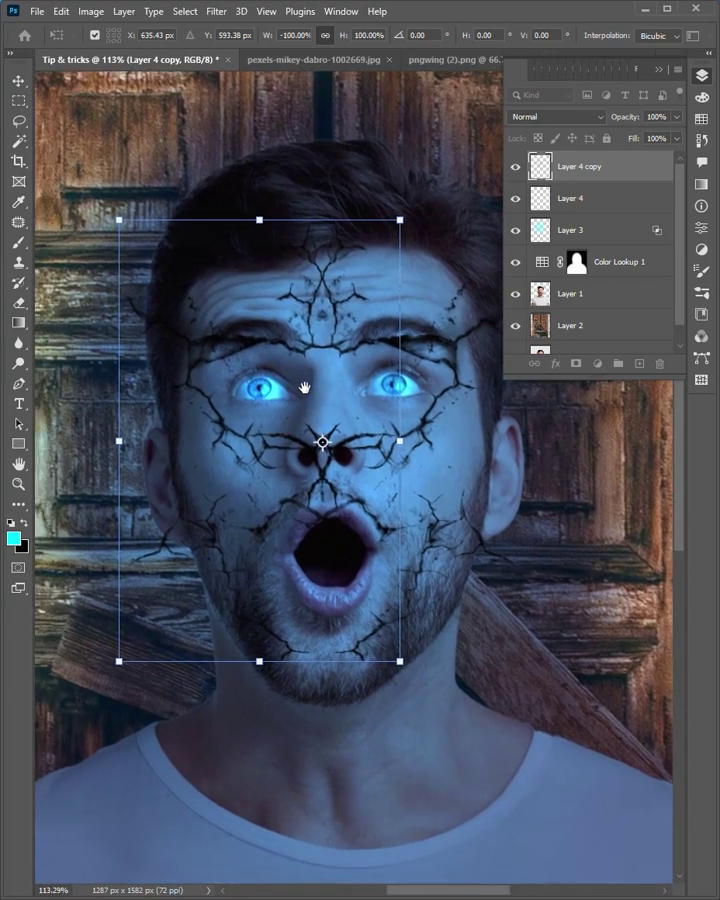
key("Return")
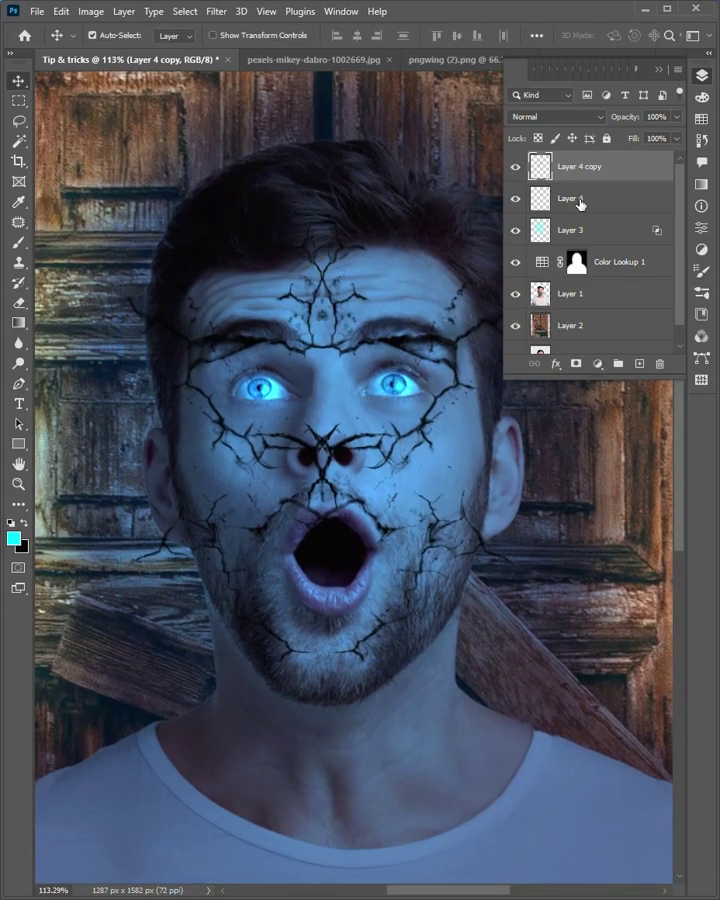
left_click(575, 366)
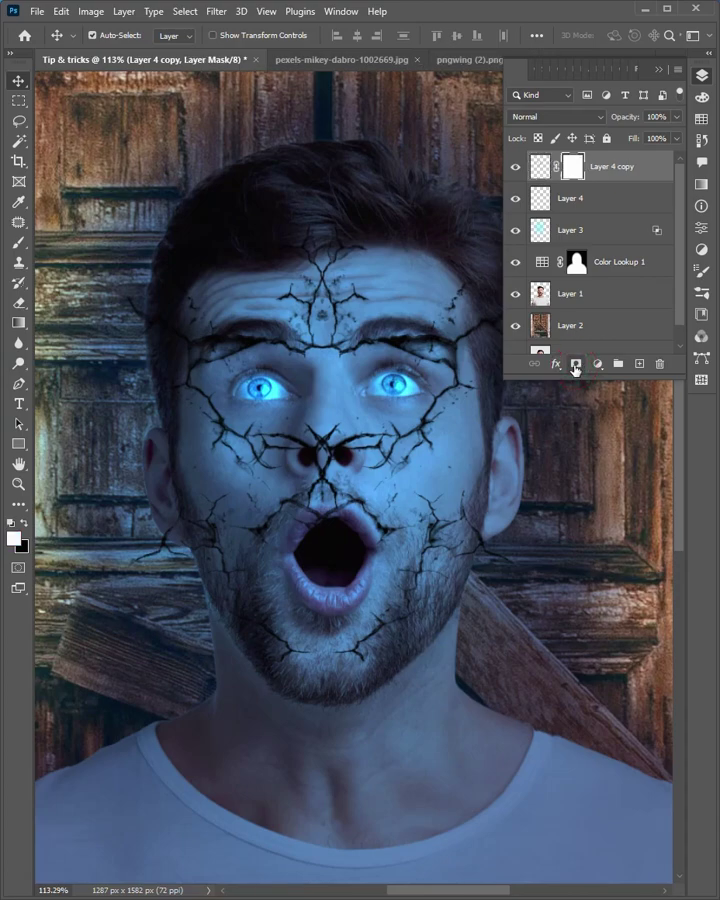
left_click(21, 246)
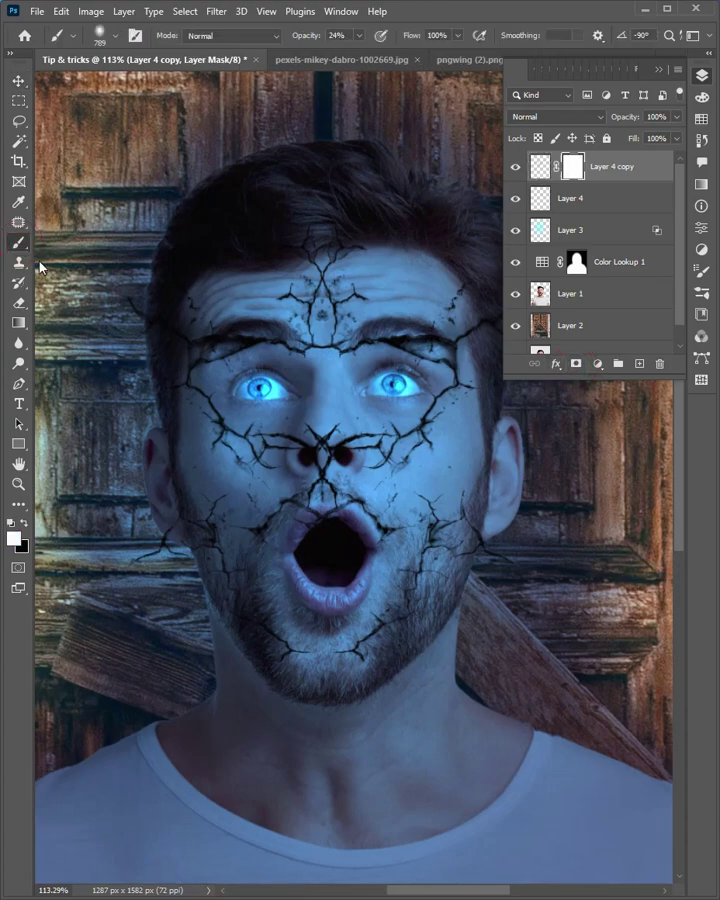
mouse_move(345, 412)
left_mouse_down()
mouse_move(243, 441)
mouse_move(45, 462)
mouse_move(56, 450)
left_mouse_up()
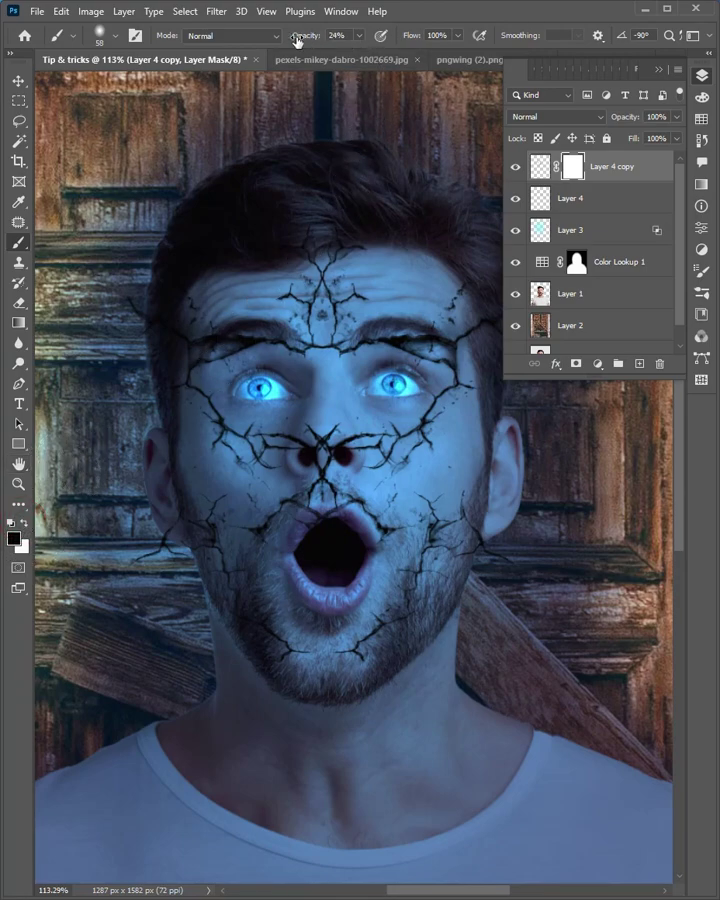
left_click_drag(297, 41, 445, 60)
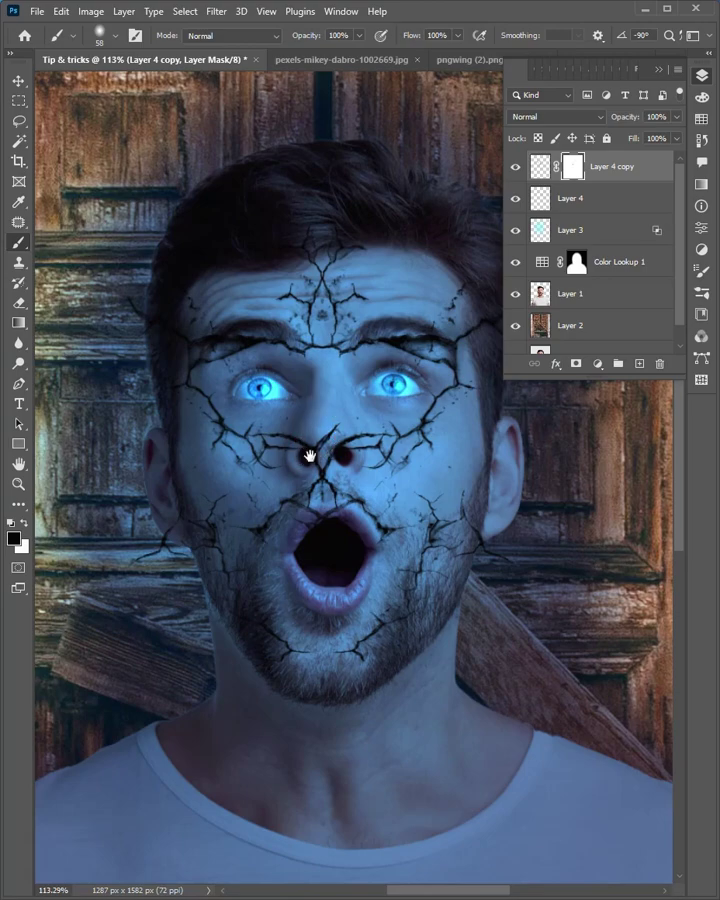
scroll(310, 455, "up", 5)
mouse_move(360, 449)
left_mouse_down()
mouse_move(309, 463)
mouse_move(298, 437)
left_mouse_up()
scroll(325, 519, "down", 3)
scroll(339, 501, "down", 1)
left_click(16, 82)
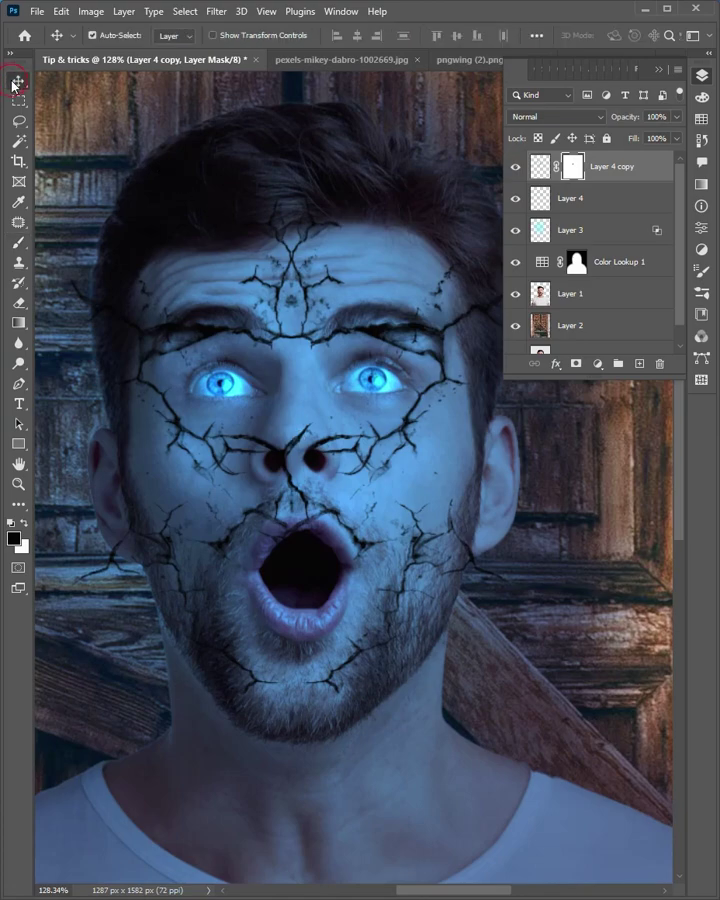
Step: Duplicate Layer 4 copy, scale it down, rotate it about 107° and place it over the nose
left_click(620, 178)
key("ctrl+j")
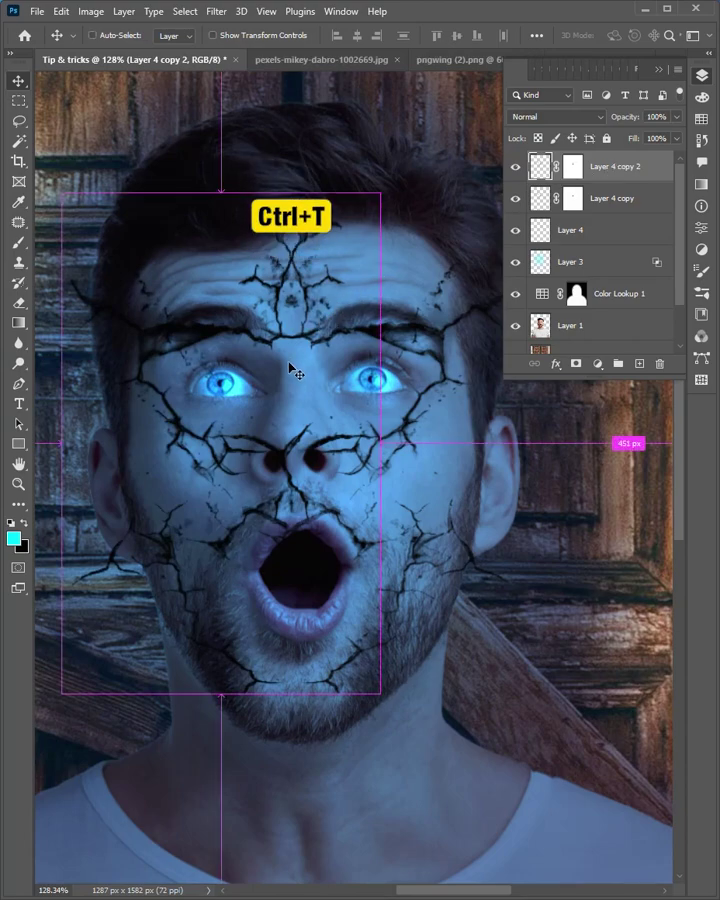
key("ctrl+t")
left_click_drag(385, 189, 320, 294)
left_click_drag(290, 394, 384, 394)
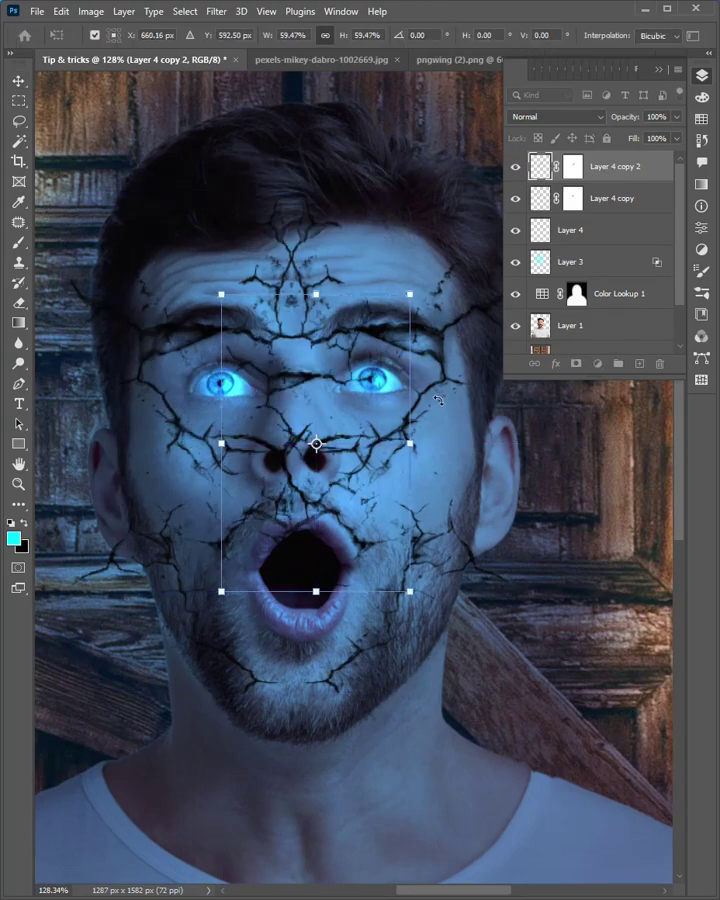
left_click_drag(451, 432, 280, 570)
left_click_drag(380, 468, 301, 387)
scroll(295, 383, "up", 3)
key("Return")
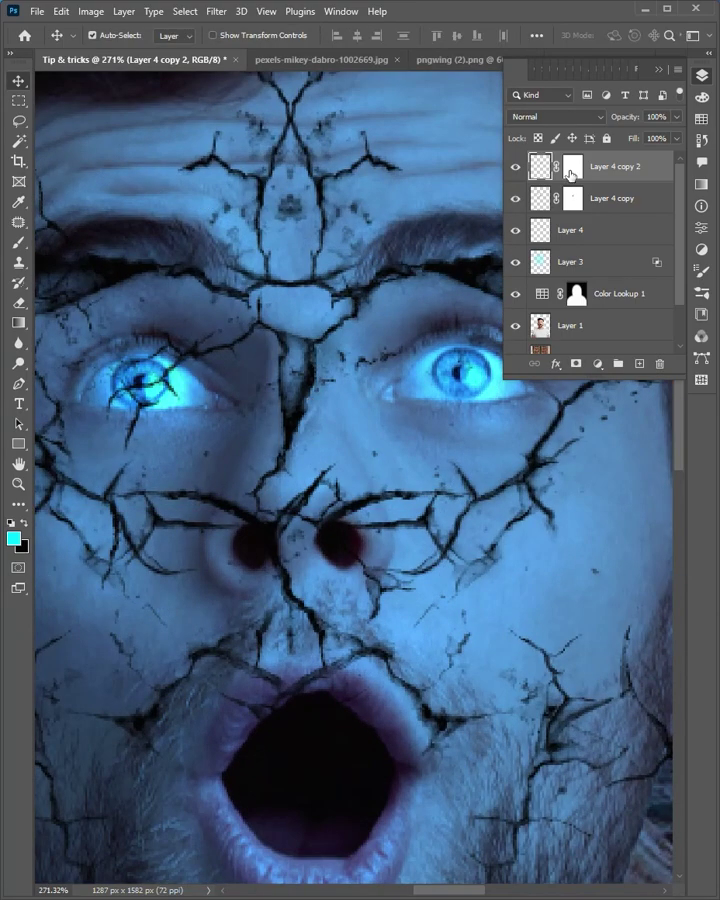
Step: Invert the Layer 4 copy 2 mask and paint the crack back along the nose with a size-45 brush
left_click(570, 175)
key("ctrl+i")
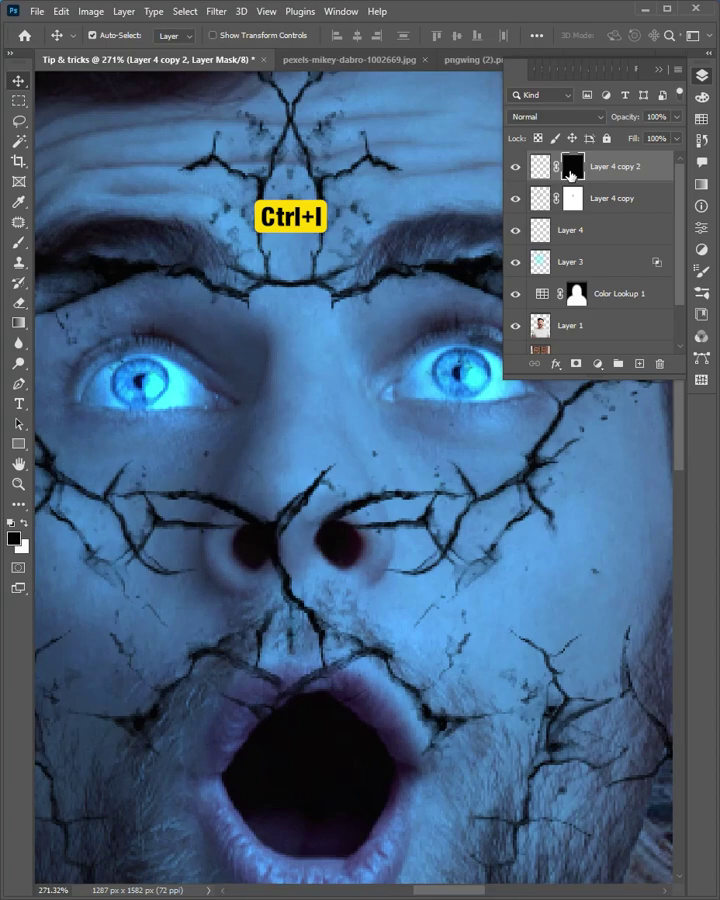
left_click(19, 244)
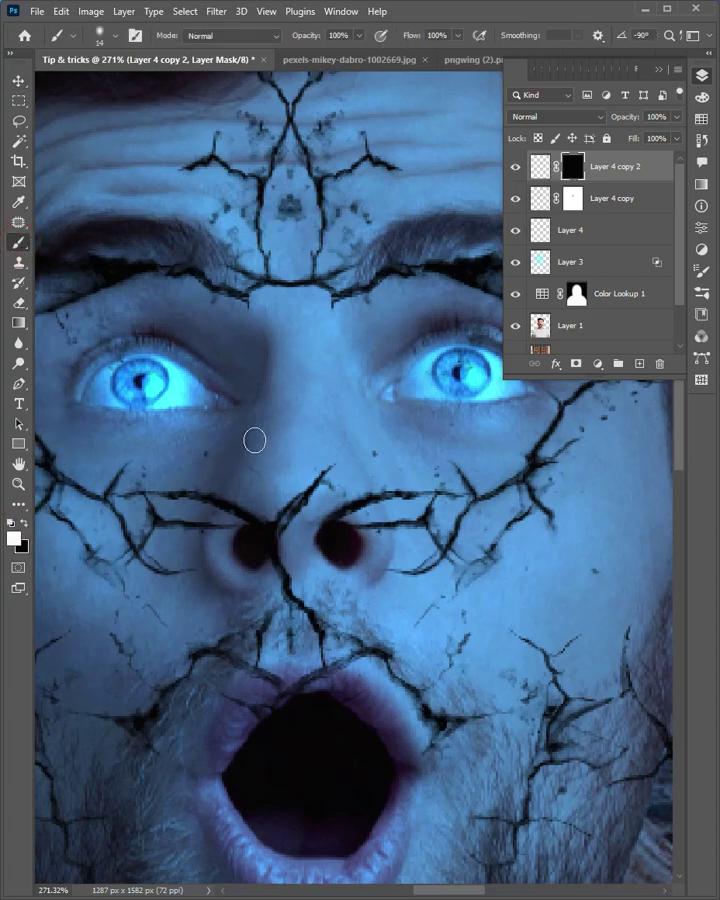
left_click_drag(311, 402, 361, 393)
mouse_move(295, 379)
left_mouse_down()
mouse_move(289, 427)
mouse_move(299, 347)
mouse_move(295, 310)
mouse_move(289, 450)
mouse_move(276, 480)
mouse_move(277, 460)
mouse_move(297, 516)
mouse_move(319, 516)
mouse_move(288, 525)
left_mouse_up()
key("x")
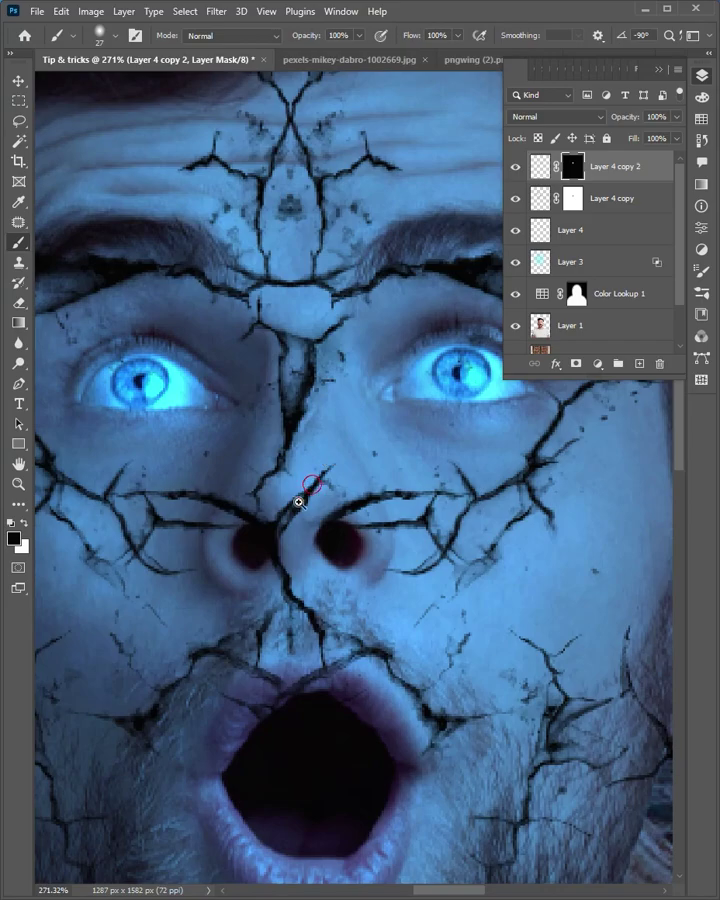
scroll(299, 501, "down", 5)
Step: Move the three crack layers below Color Lookup 1, clip them to Layer 1, and set Hard Light
key("v")
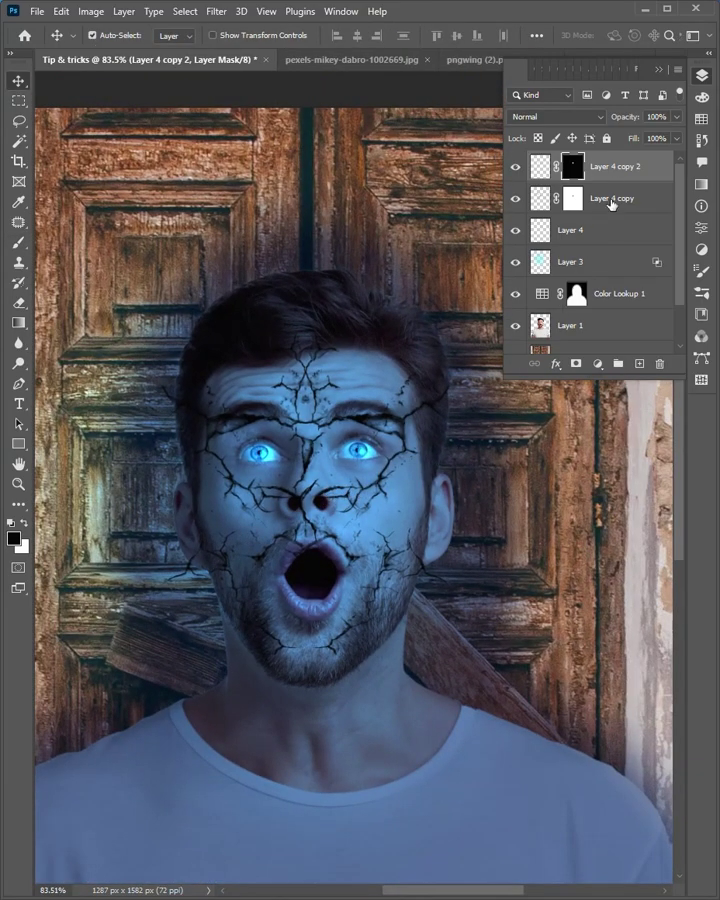
left_click(592, 231, "shift")
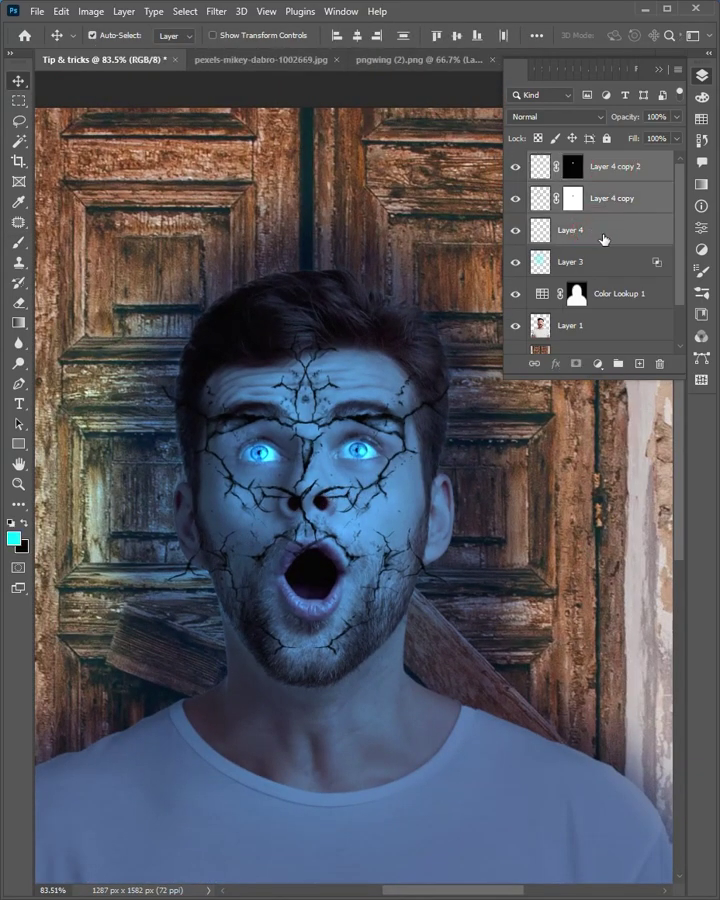
left_click_drag(604, 239, 589, 310)
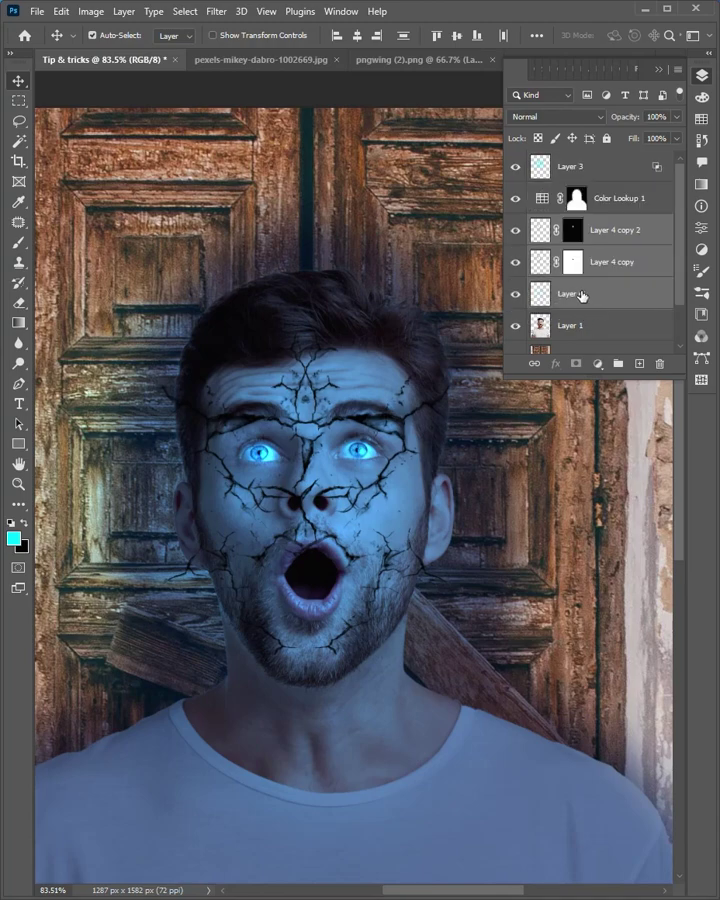
right_click(581, 296)
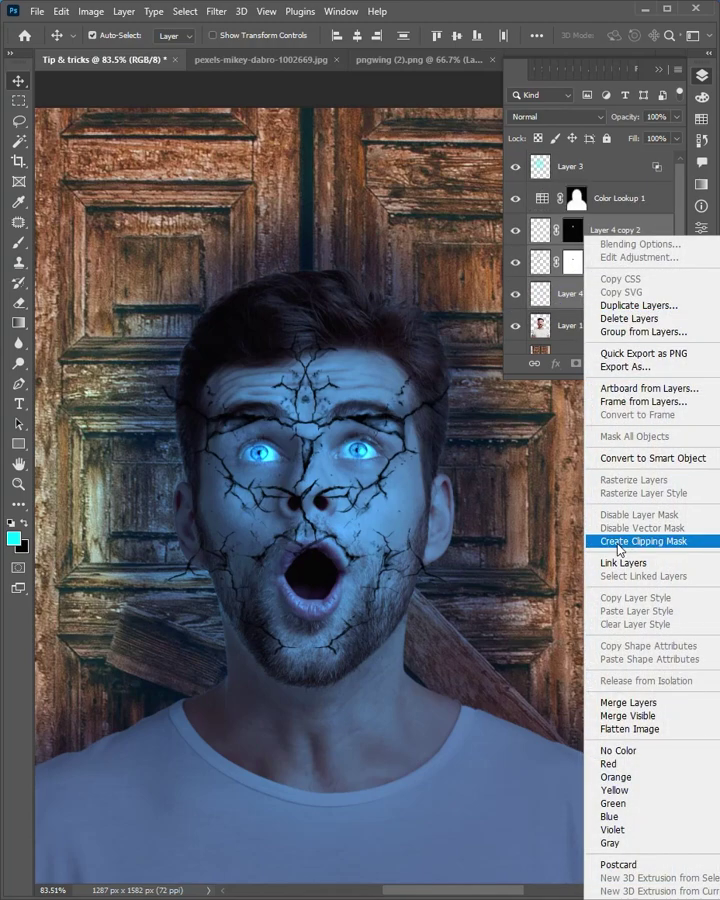
left_click(621, 540)
left_click(545, 118)
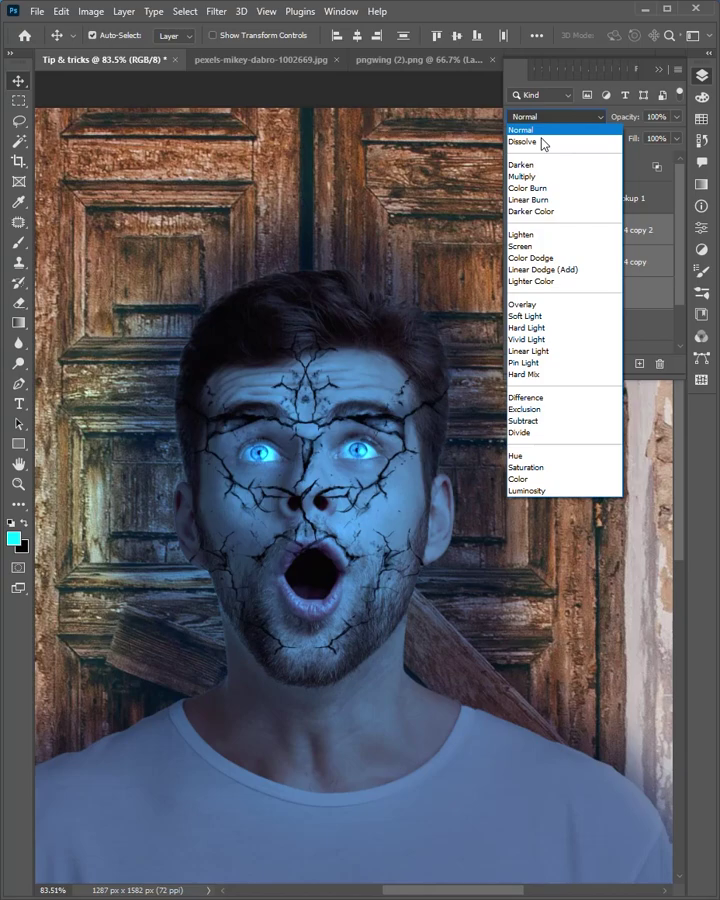
left_click(528, 329)
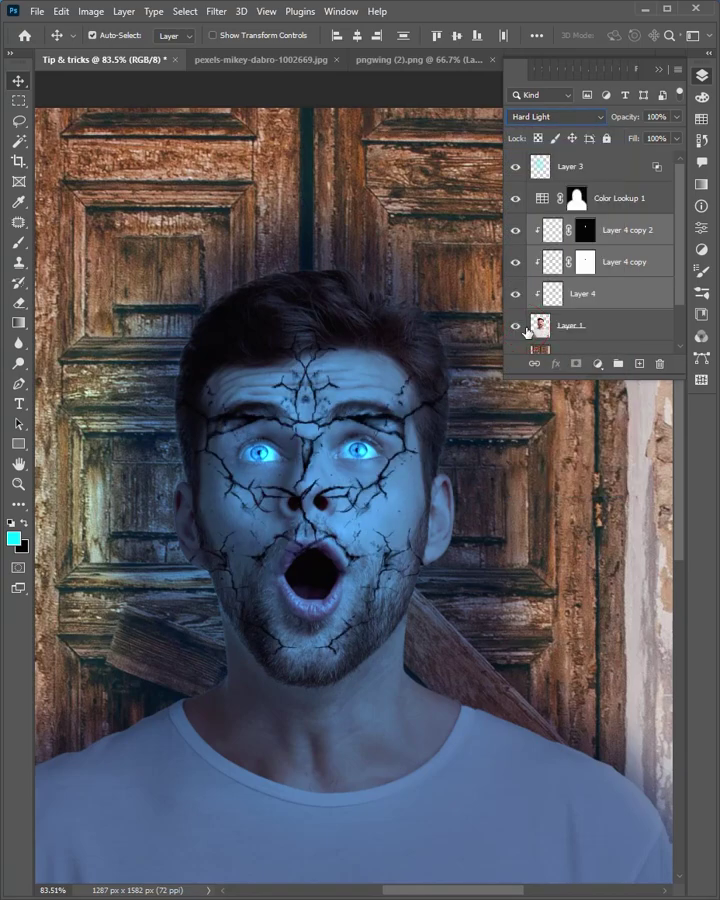
scroll(346, 410, "up", 3)
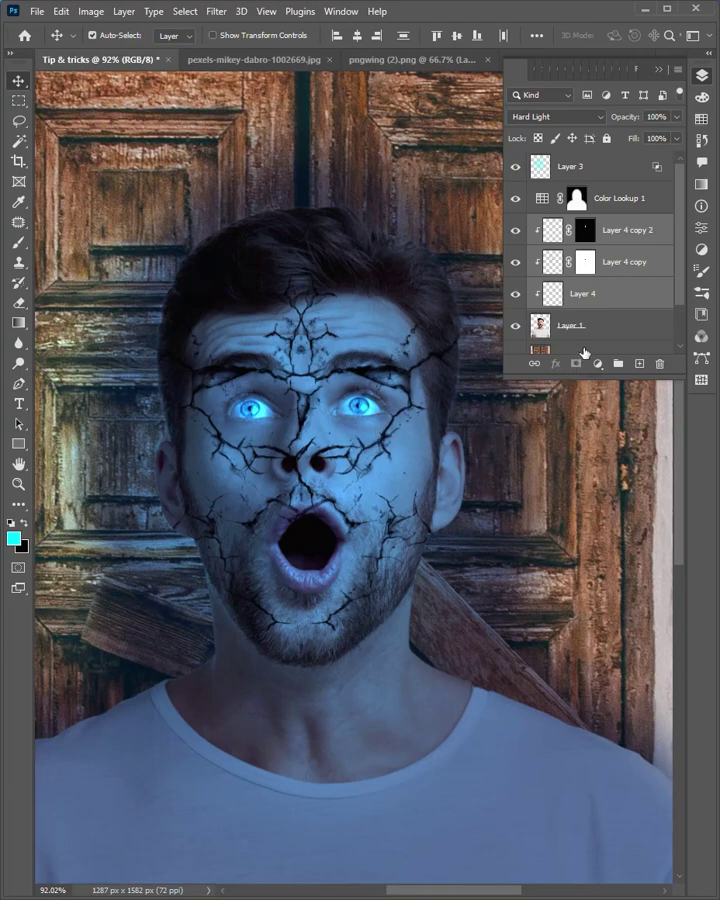
Step: On Layer 3, brush faint cyan from mouth to forehead and on the neck with a ~492 px, 12% brush
left_click(573, 170)
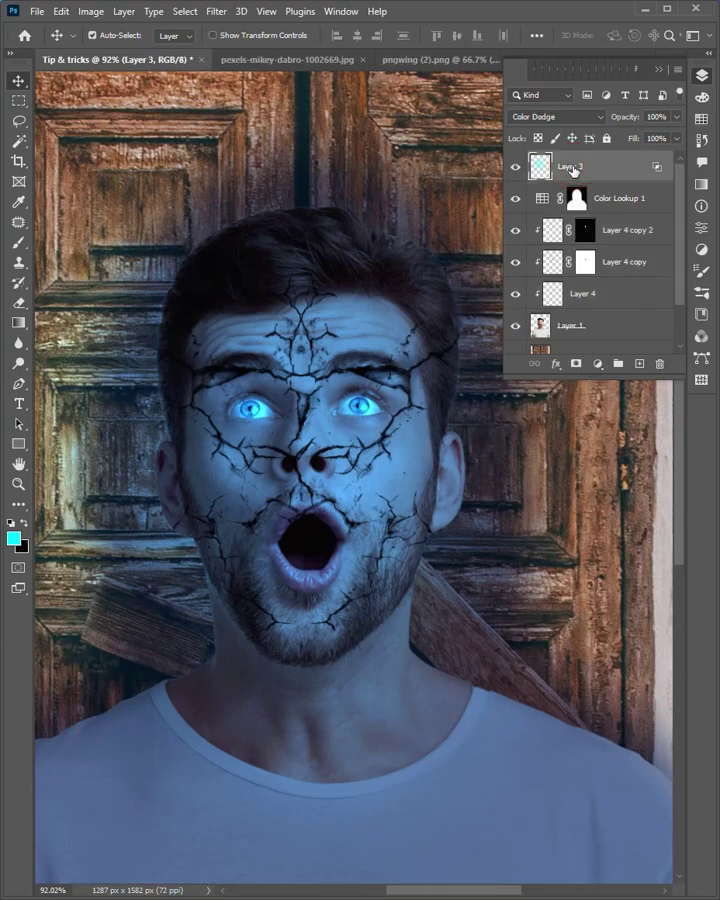
left_click(19, 242)
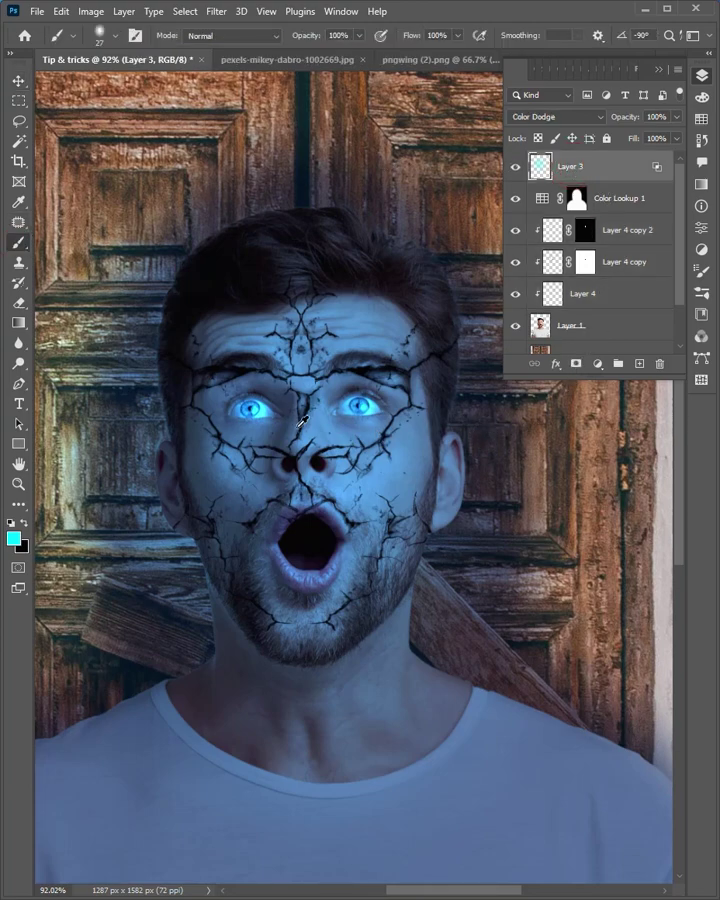
left_click_drag(301, 421, 440, 422)
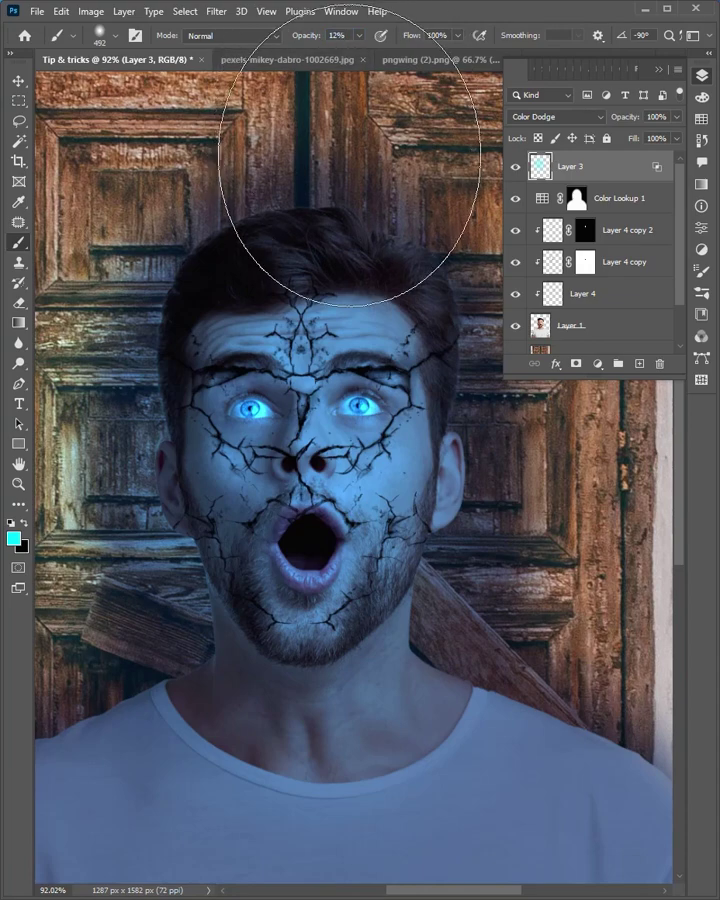
left_click(294, 568)
mouse_move(294, 568)
left_mouse_down()
mouse_move(282, 296)
mouse_move(271, 272)
left_mouse_up()
left_click(310, 704)
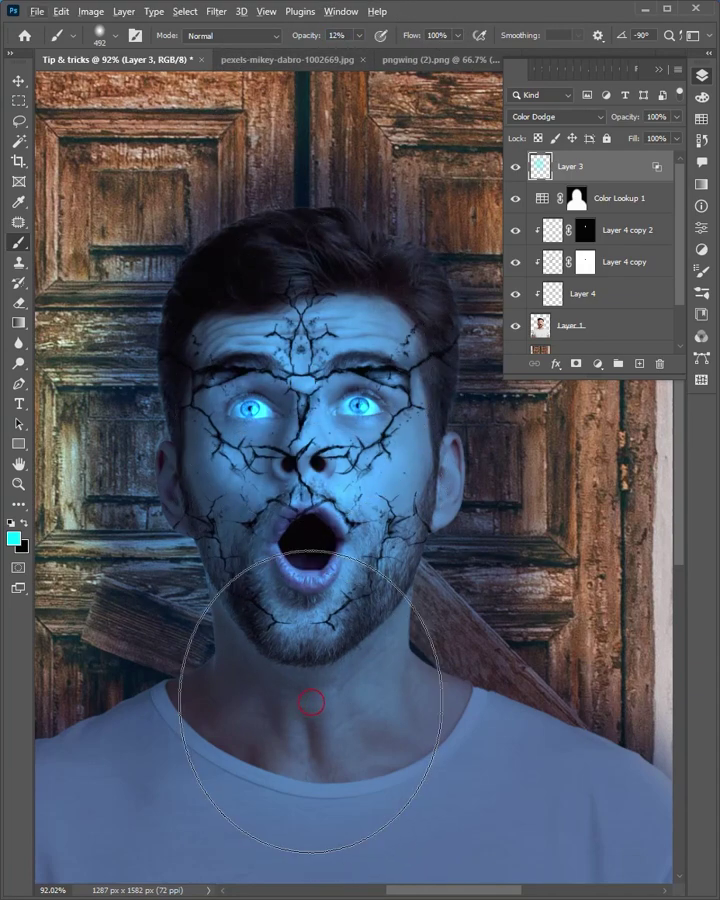
left_click_drag(349, 507, 300, 535)
Step: Zoom the view to 50% and lengthen the Layers panel to reveal Layer 2 and Layer 0
key("v")
key("ctrl+plus")
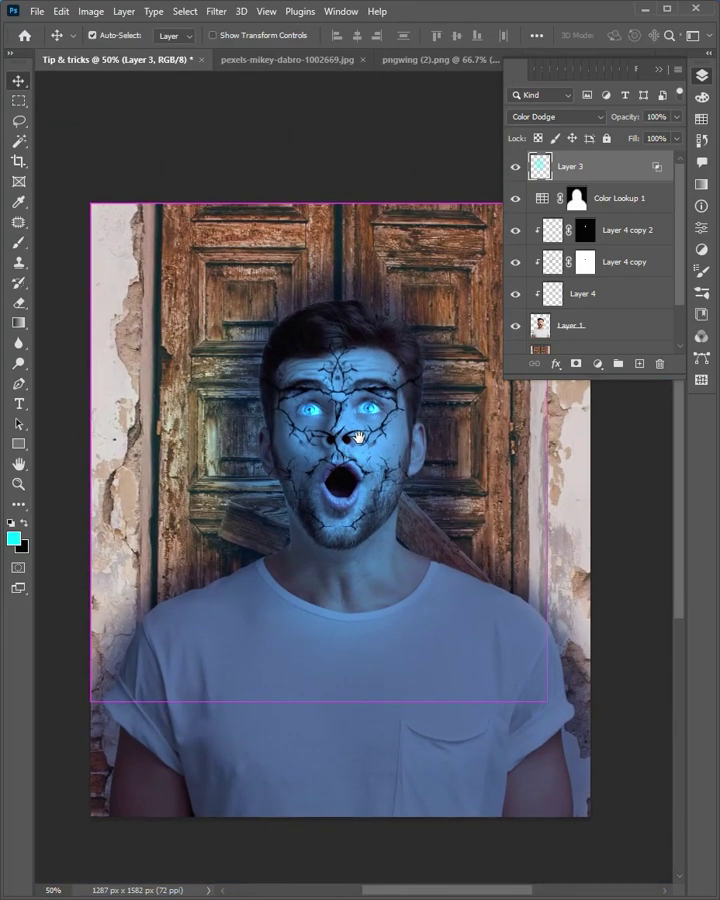
left_click_drag(543, 375, 543, 422)
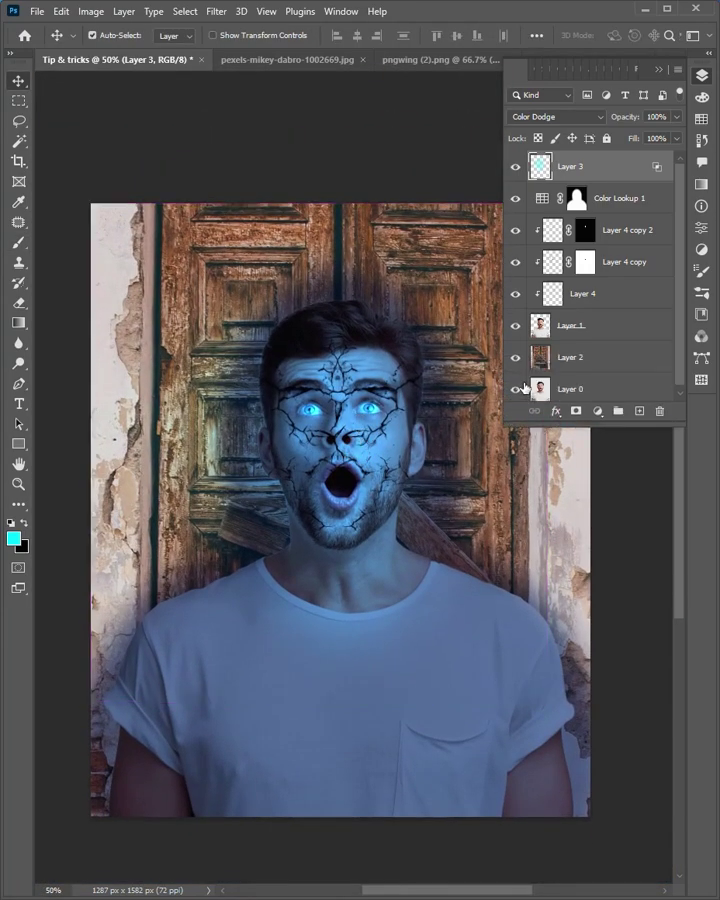
Step: Solo Layer 0 to compare with the original photo, restore the composite, and zoom in on the face
left_click(516, 393, "alt")
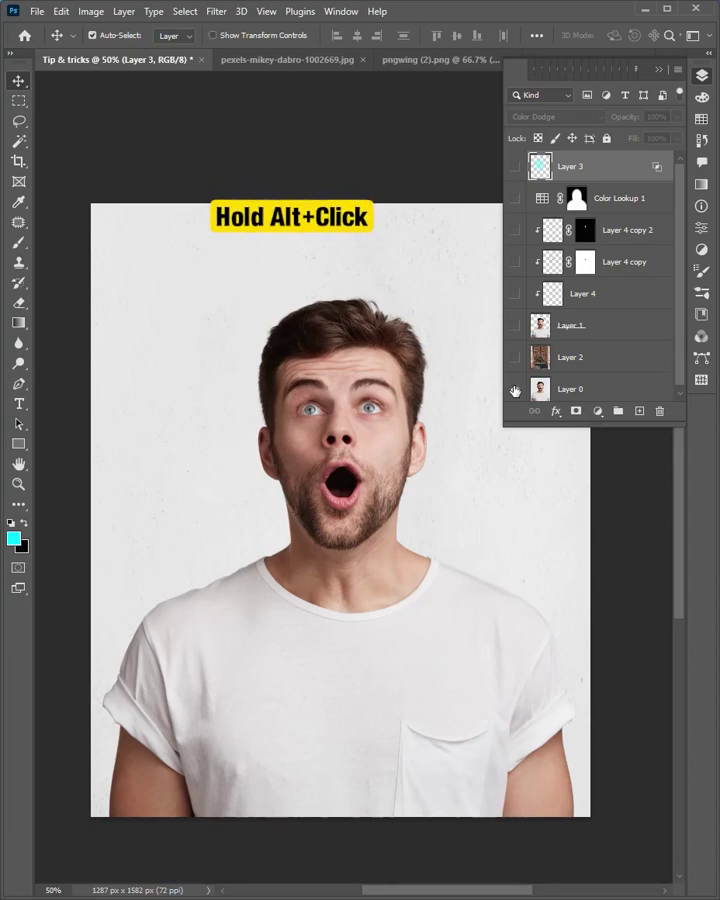
left_click(516, 392, "alt")
left_click(516, 391, "alt")
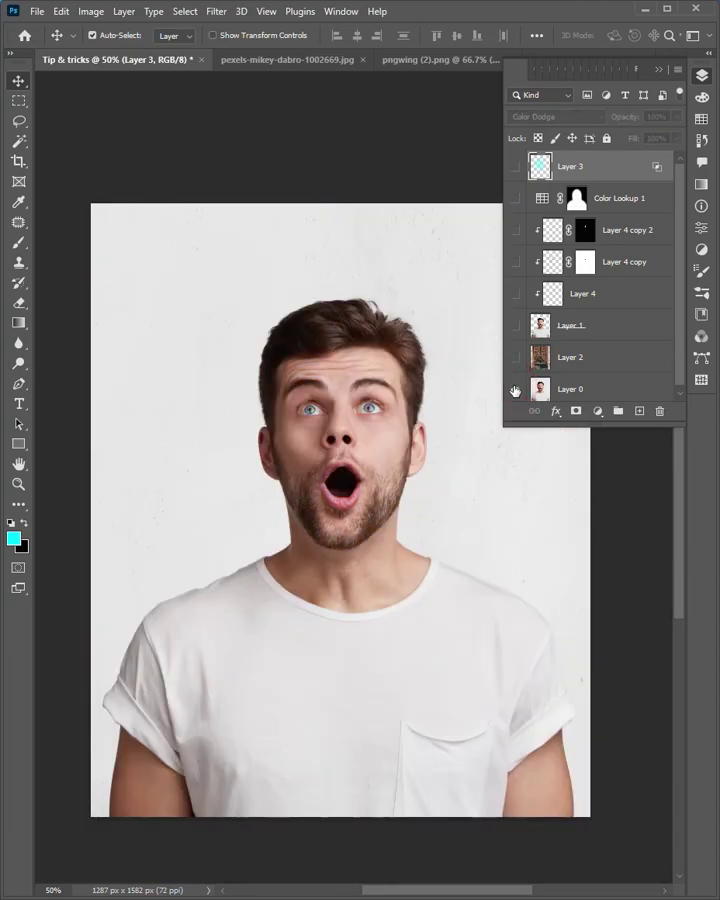
left_click(515, 390, "alt")
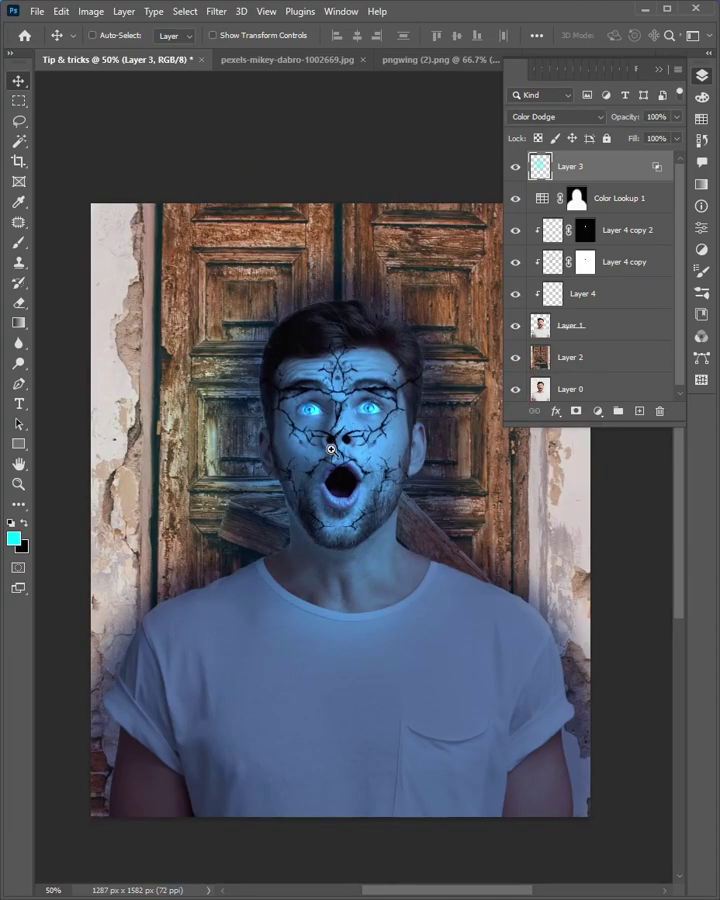
left_click_drag(331, 449, 325, 488)
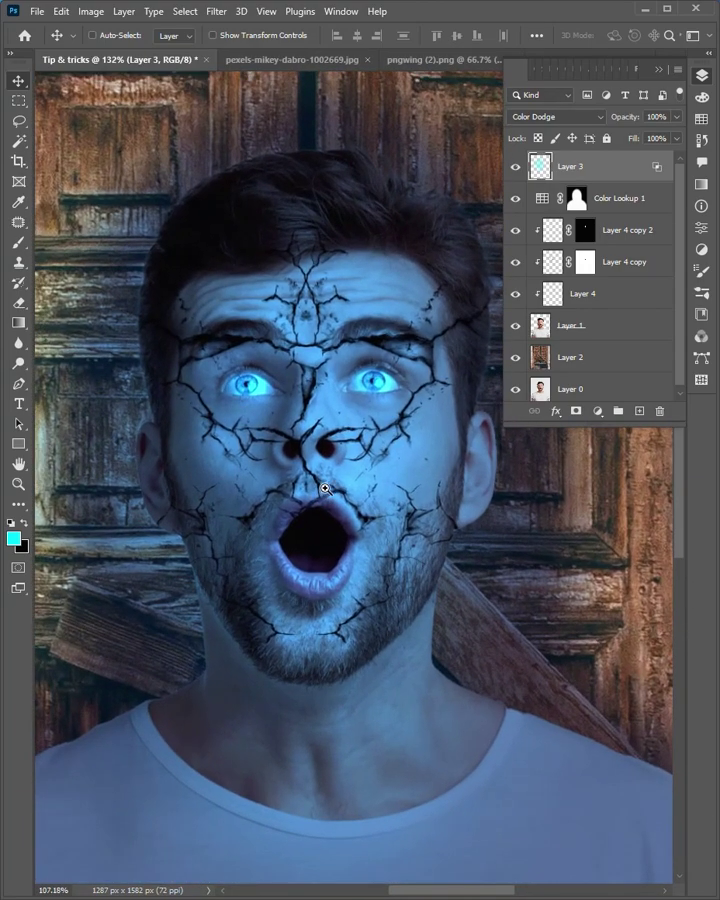